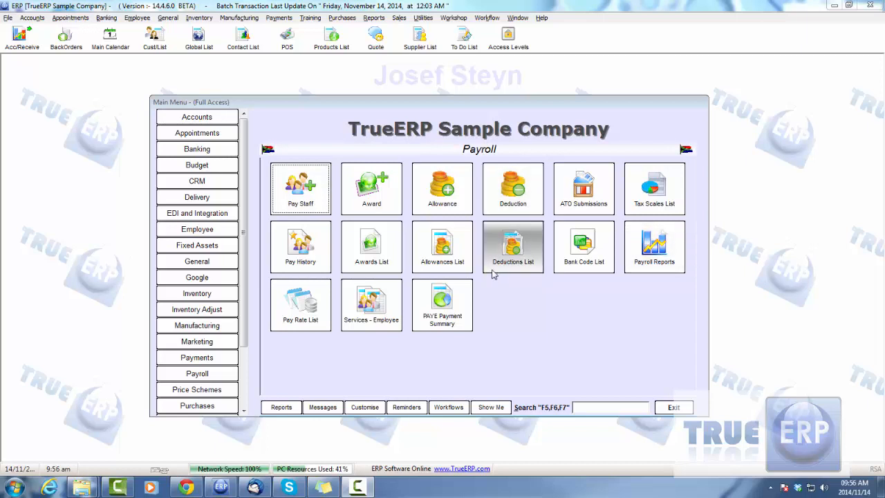
# - Look over the functions available in the Employee, Payroll and Inventory modules
pyautogui.click(211, 228)
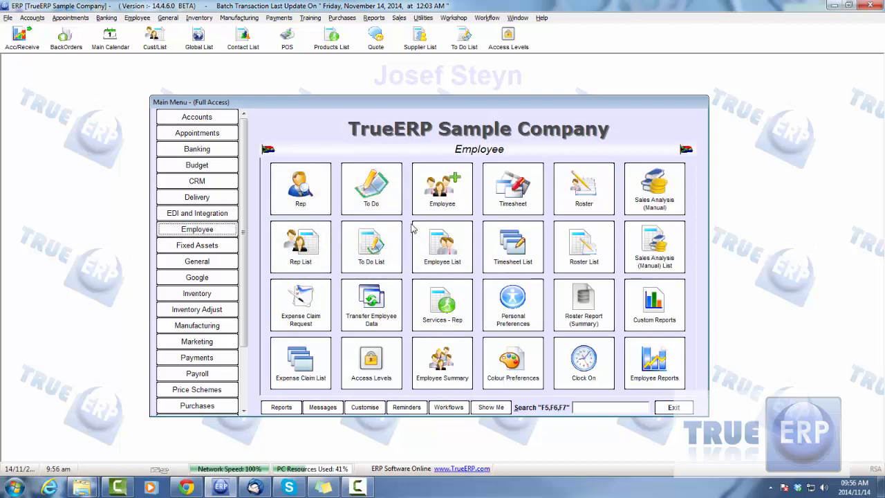
pyautogui.click(214, 373)
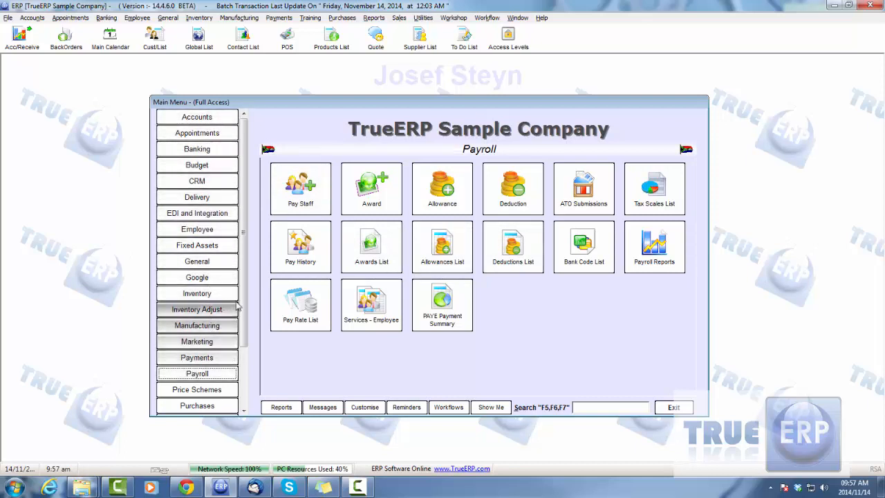
pyautogui.scroll(-3, 219, 345)
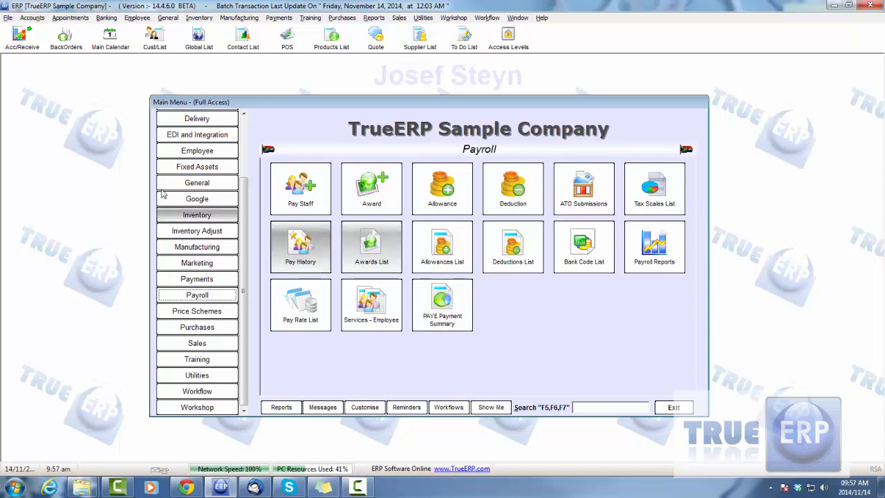
pyautogui.click(209, 152)
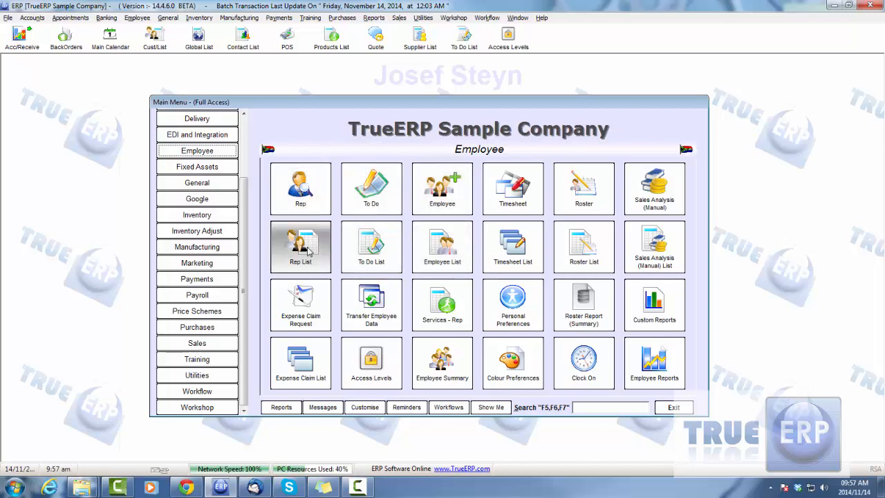
pyautogui.click(207, 216)
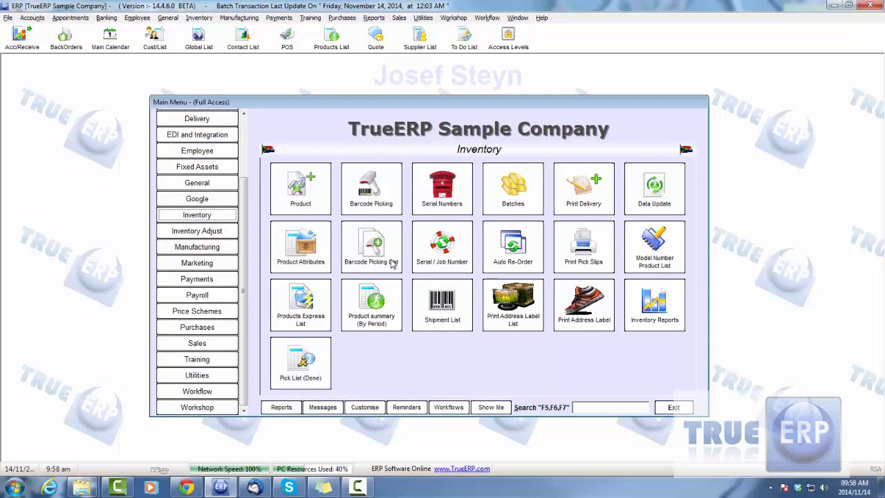
# - Open the third-from-last employee's record from the Employee module's list of active employees
pyautogui.click(218, 155)
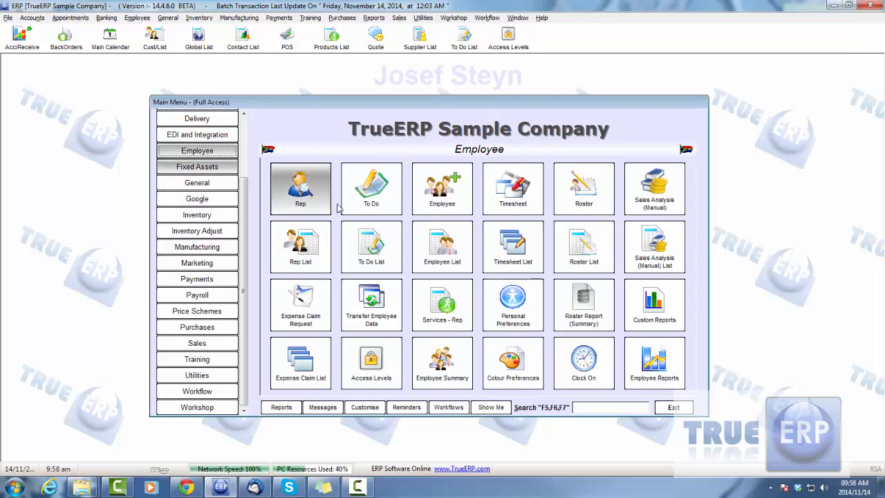
pyautogui.click(432, 254)
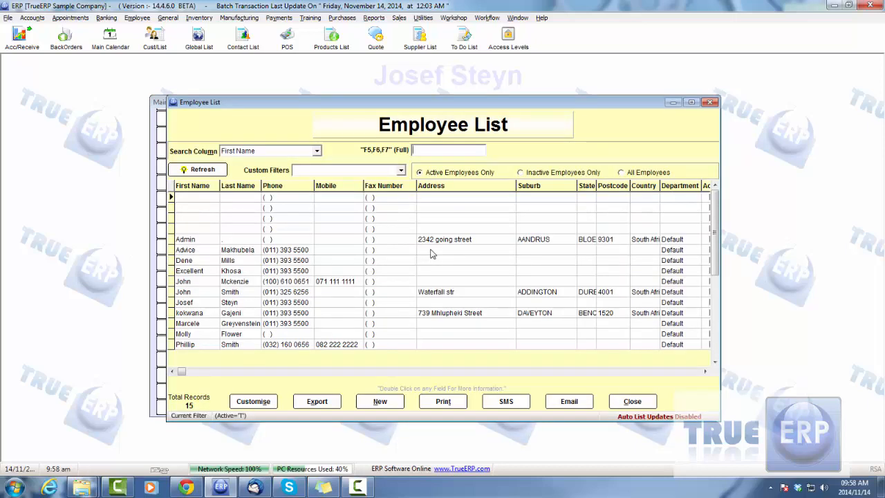
pyautogui.moveTo(723, 254); pyautogui.dragTo(726, 284)
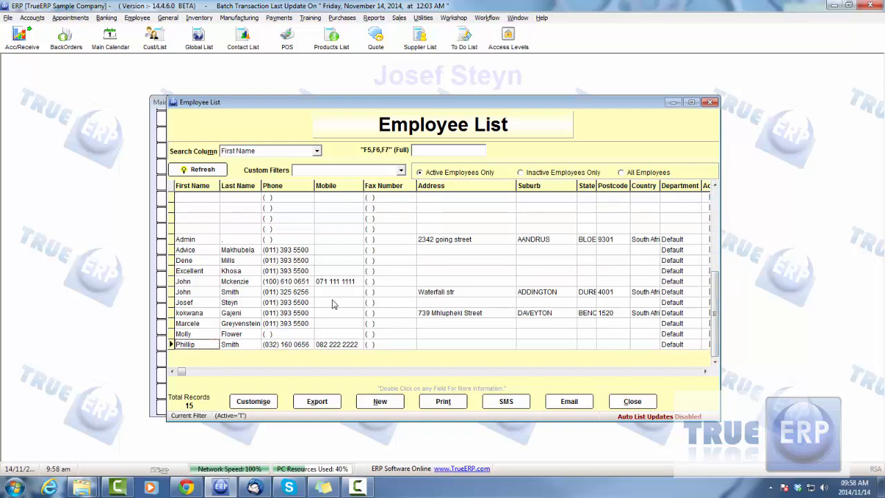
pyautogui.doubleClick(237, 324)
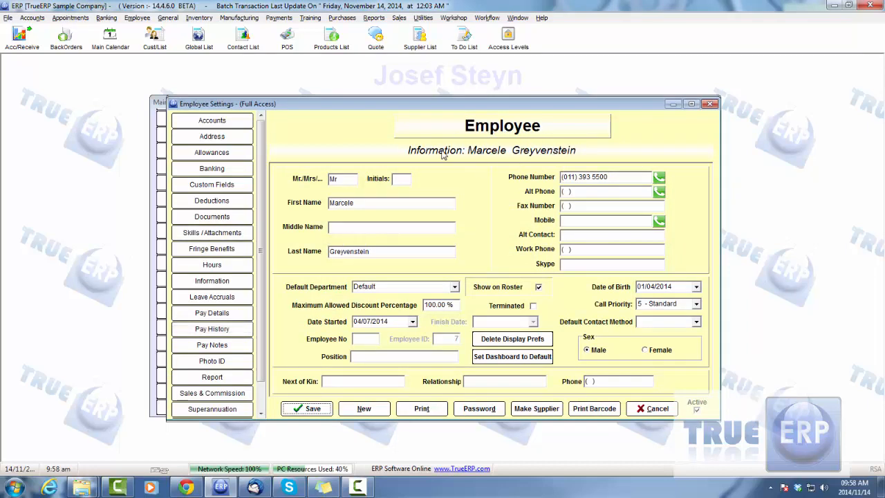
# - Review the employee's Accounts, Address, Hours, Pay History and Pay Details pages
pyautogui.click(218, 126)
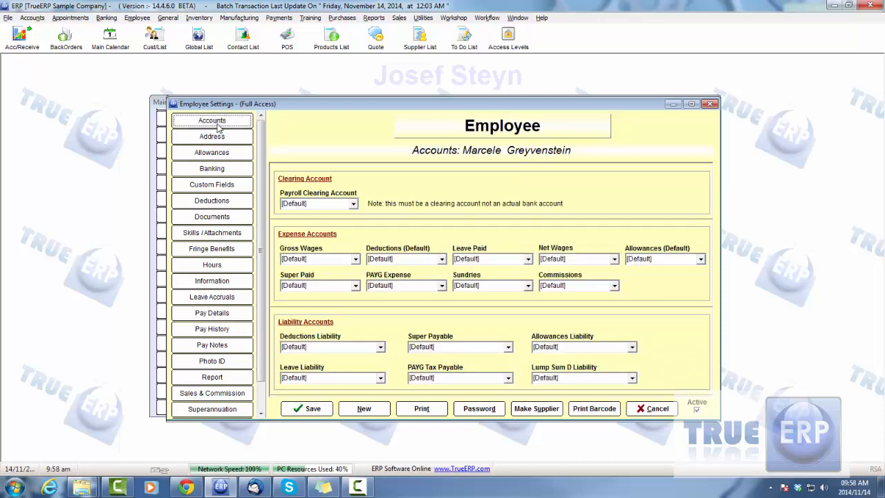
pyautogui.click(219, 137)
pyautogui.click(216, 137)
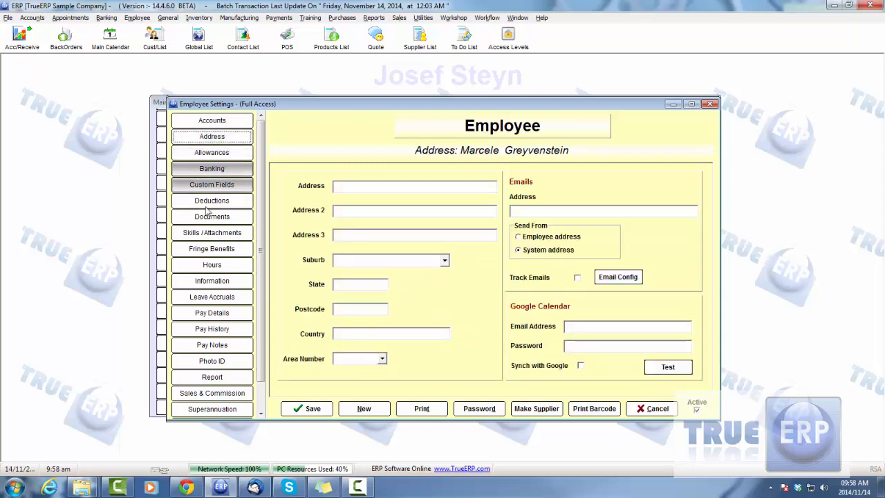
pyautogui.click(213, 266)
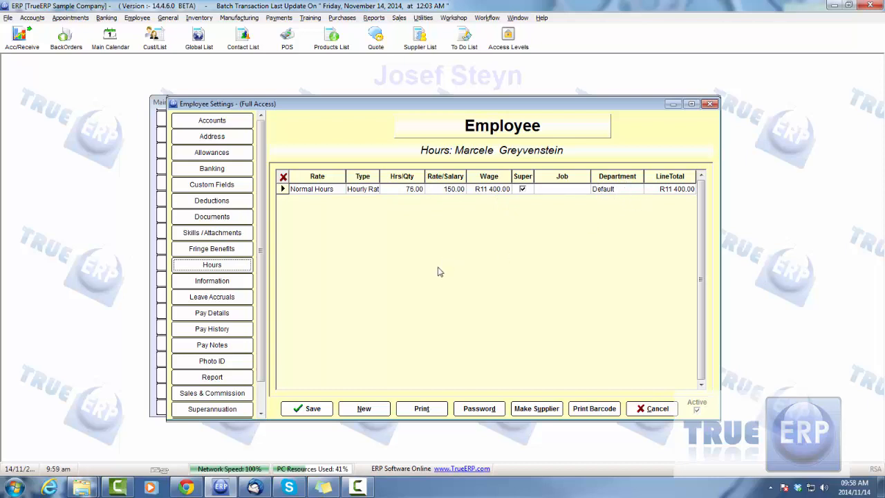
pyautogui.click(212, 330)
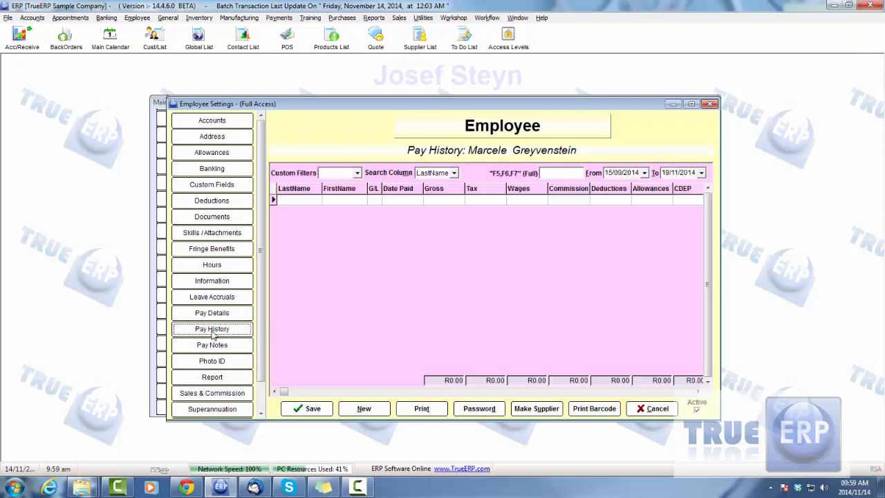
pyautogui.click(212, 313)
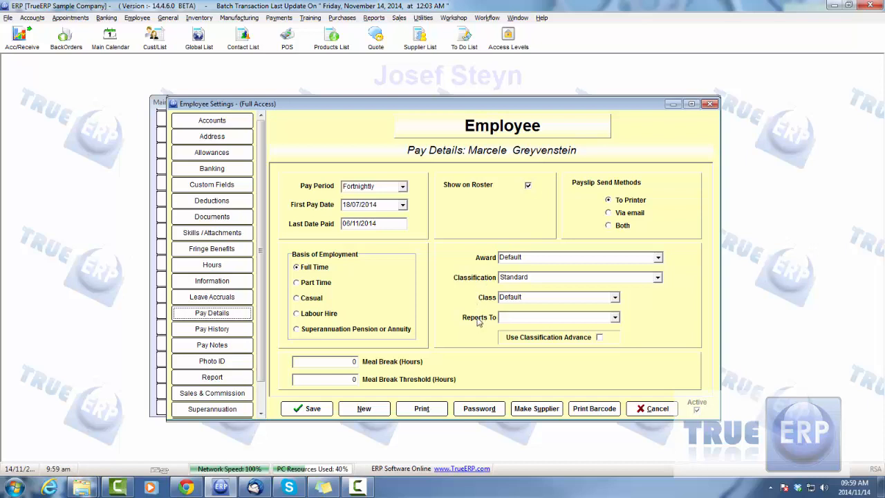
# - Review the employee's Sales & Commission settings for both all sales and product sales
pyautogui.click(227, 395)
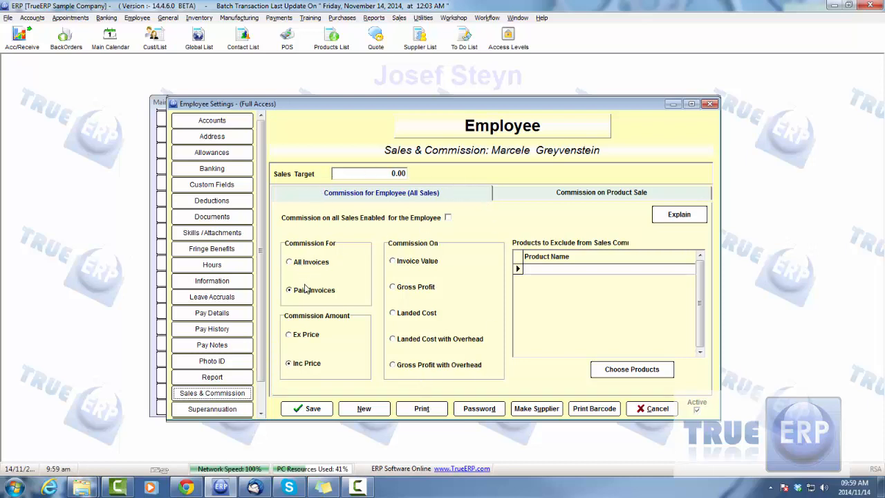
pyautogui.click(606, 195)
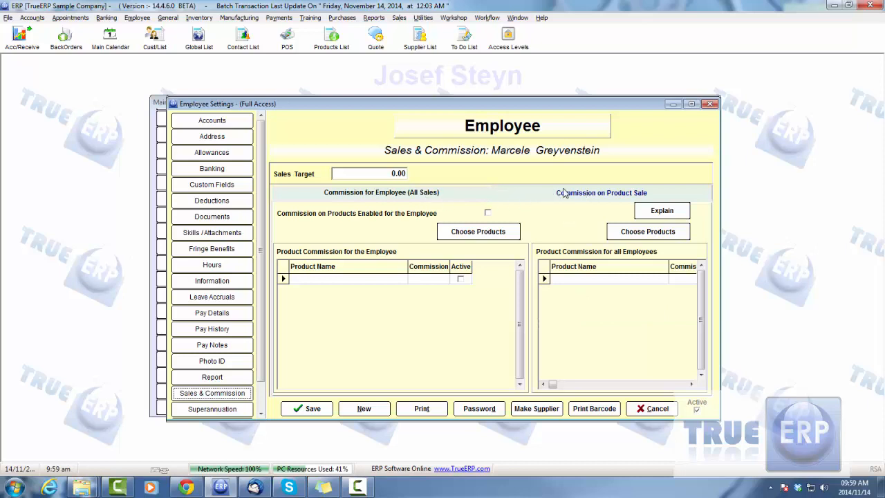
pyautogui.click(417, 196)
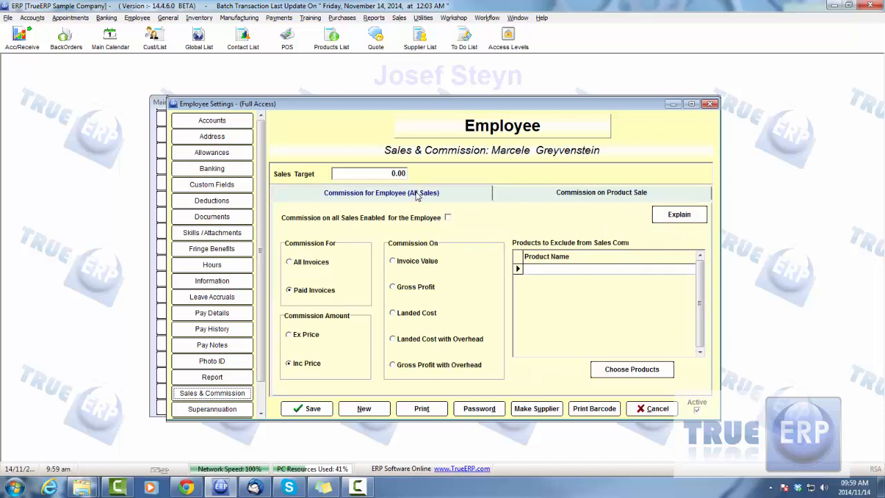
# - Check which awards can be assigned in the employee's Pay Details, leaving the Default award selected
pyautogui.click(238, 311)
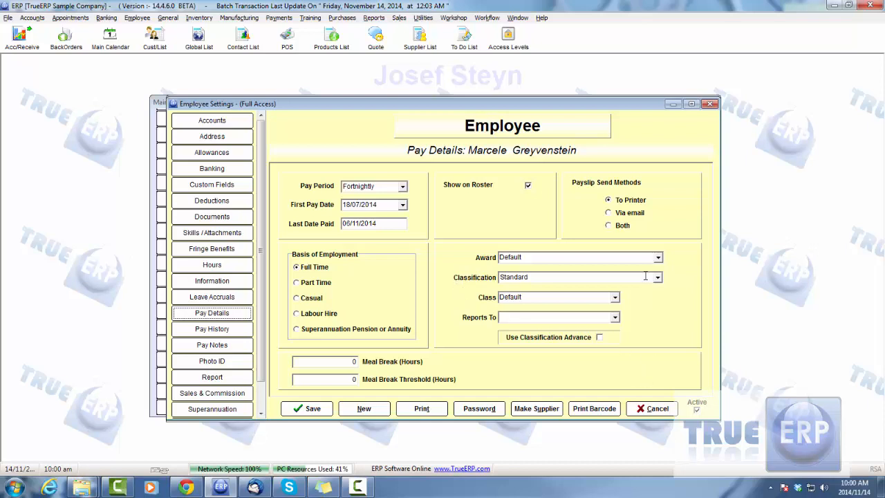
pyautogui.click(658, 257)
pyautogui.click(658, 257)
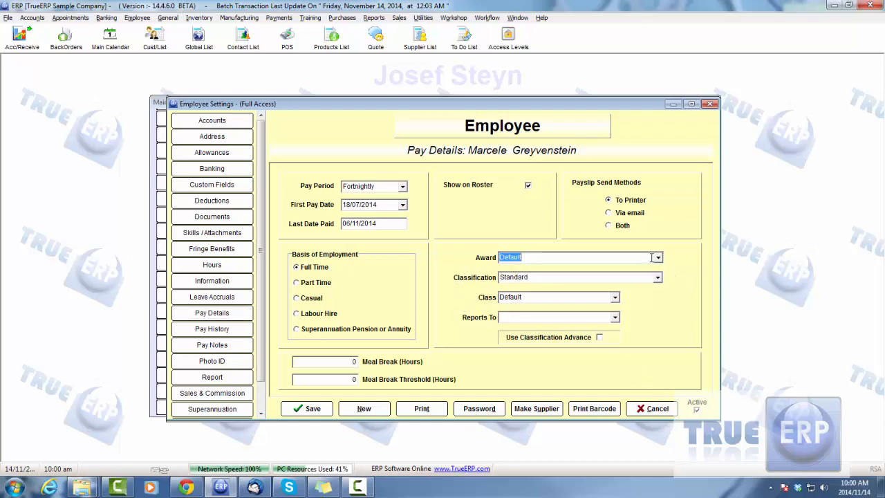
pyautogui.click(658, 258)
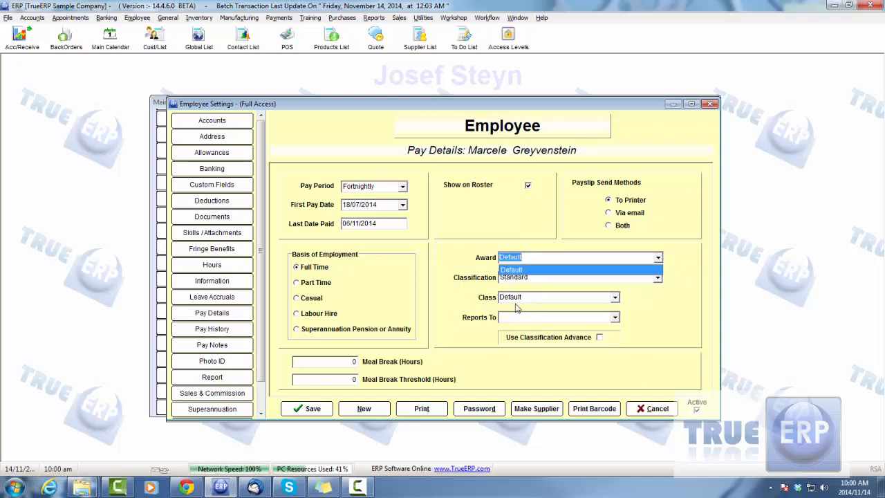
pyautogui.click(661, 258)
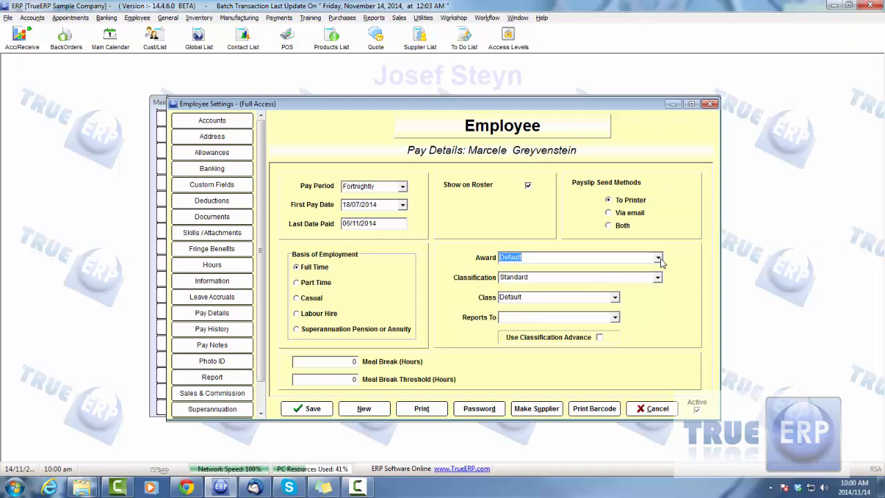
# - Close the employee record without keeping changes and close the employee list
pyautogui.click(652, 408)
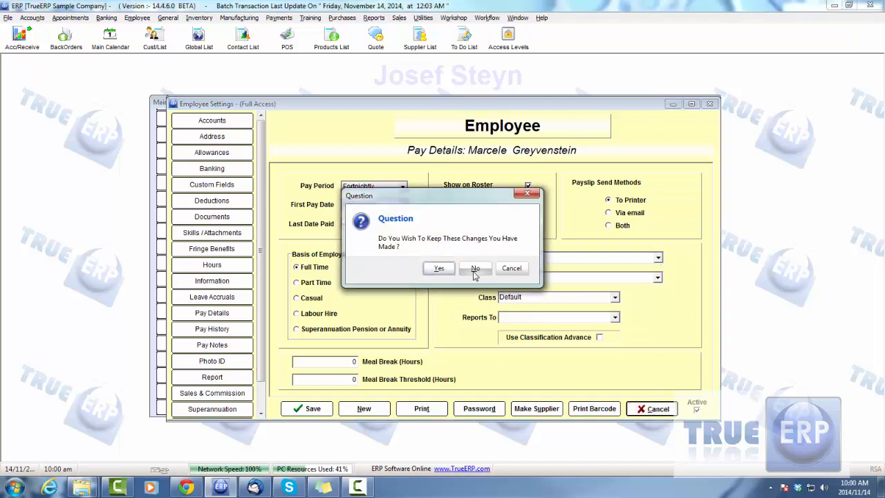
pyautogui.click(474, 271)
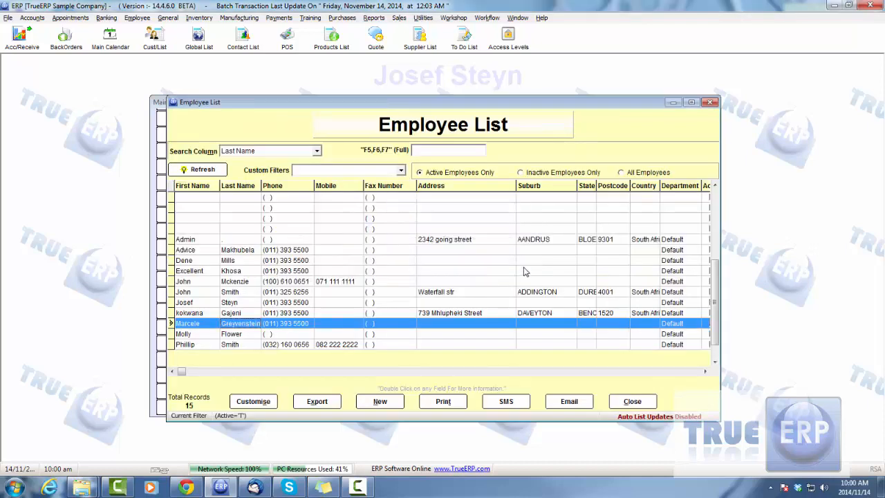
pyautogui.click(640, 401)
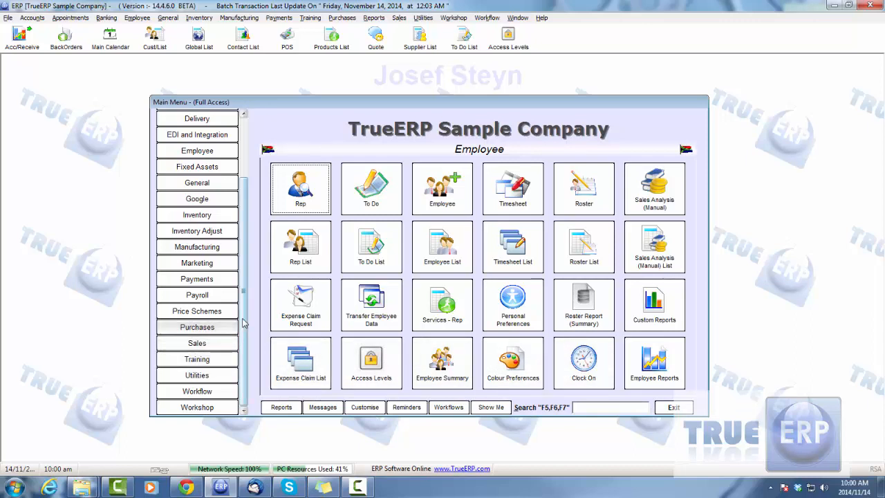
# - Review the Default award's standard details, including meal break hours, from the Payroll awards list, and close both without saving
pyautogui.click(207, 296)
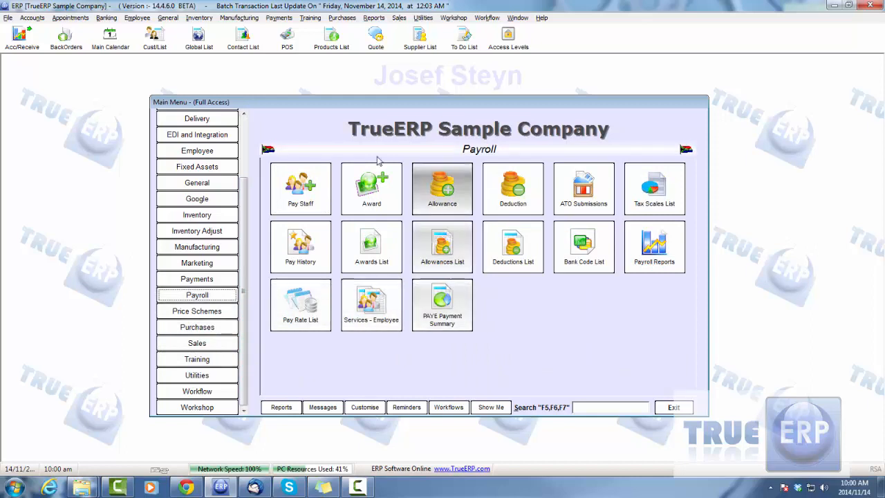
pyautogui.click(369, 249)
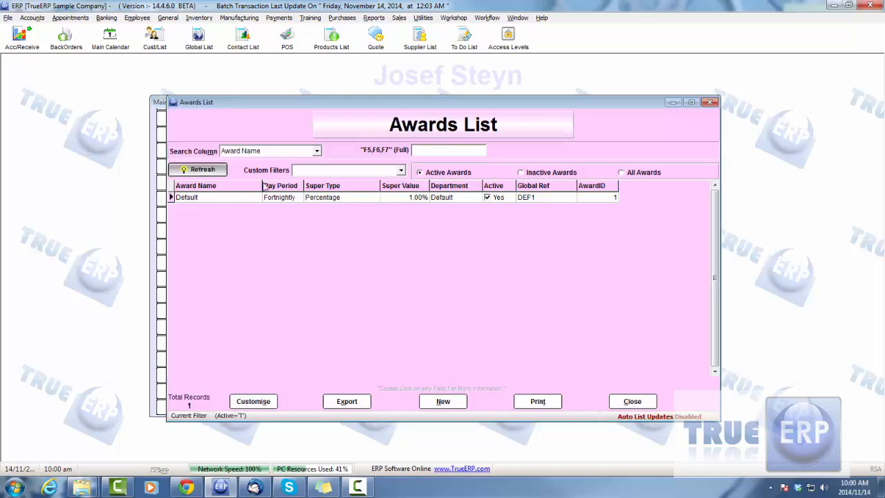
pyautogui.doubleClick(330, 198)
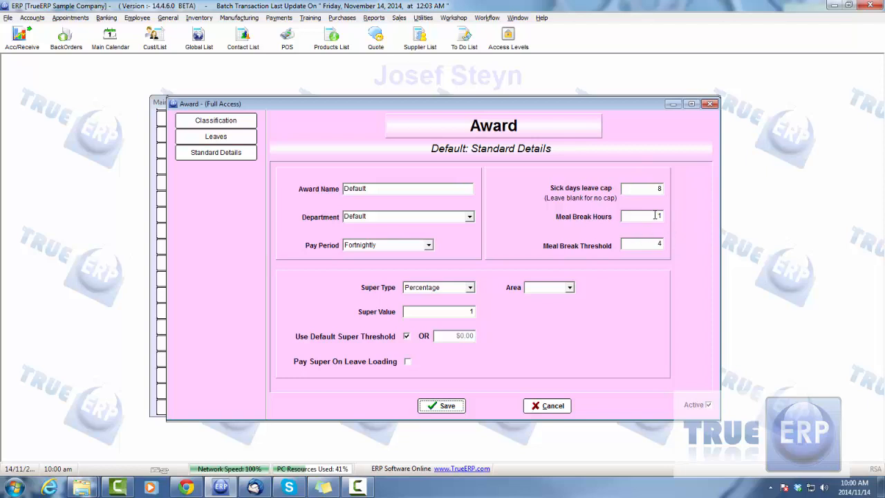
pyautogui.click(655, 215)
pyautogui.click(536, 406)
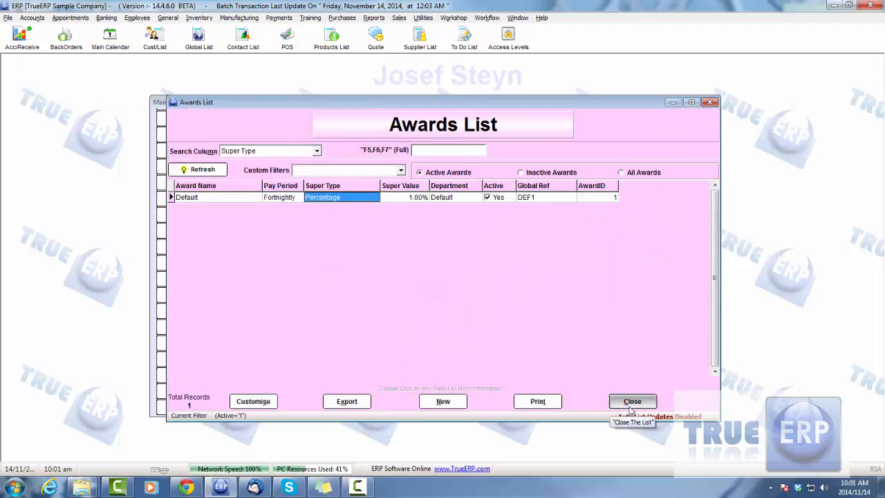
pyautogui.click(631, 408)
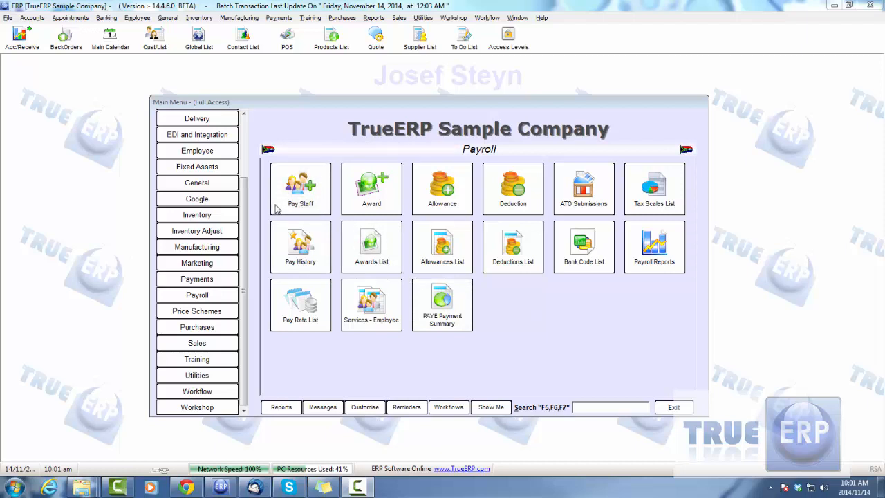
# - Review the Pay Details of the employee in the Garden Boys position, close the record without keeping changes, and close the Employee List
pyautogui.click(200, 153)
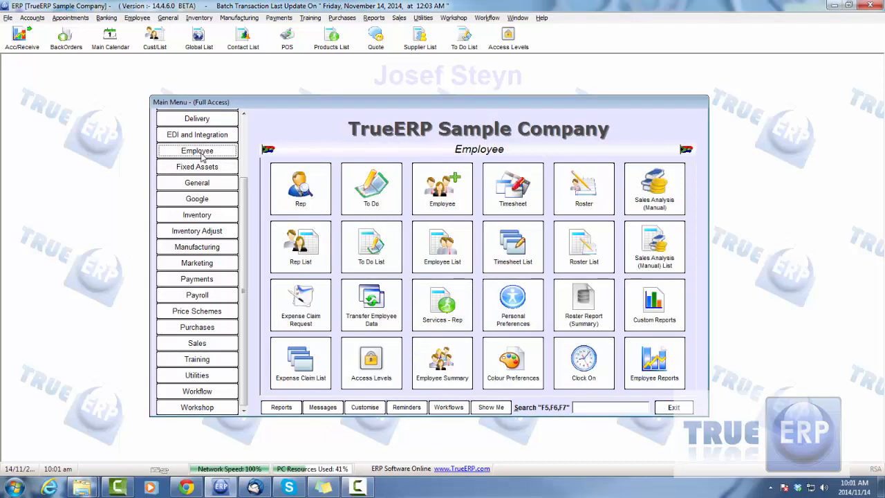
pyautogui.click(442, 247)
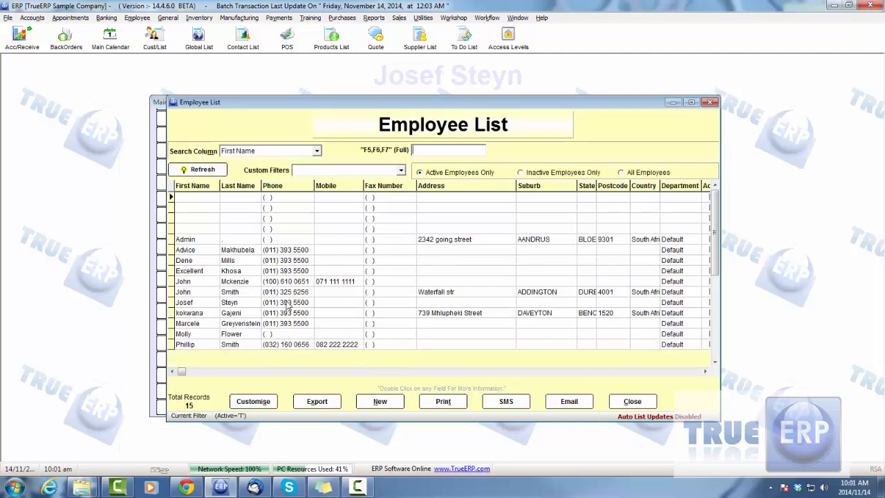
pyautogui.doubleClick(233, 315)
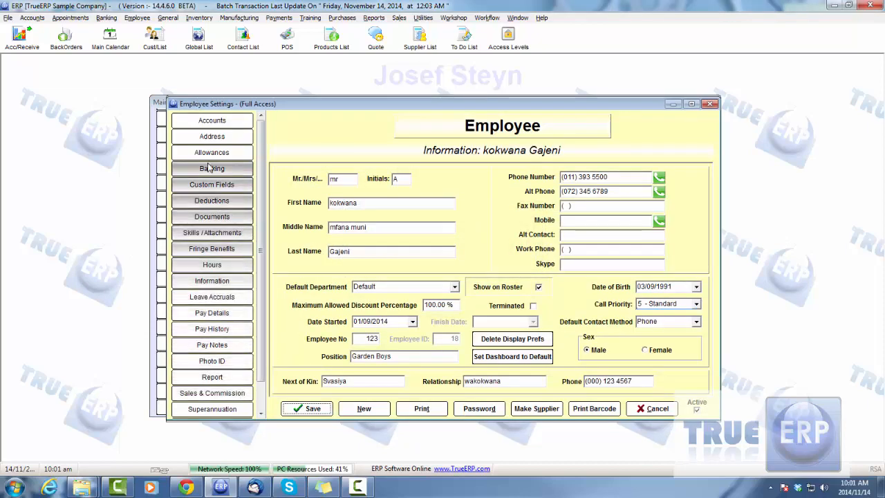
pyautogui.click(216, 314)
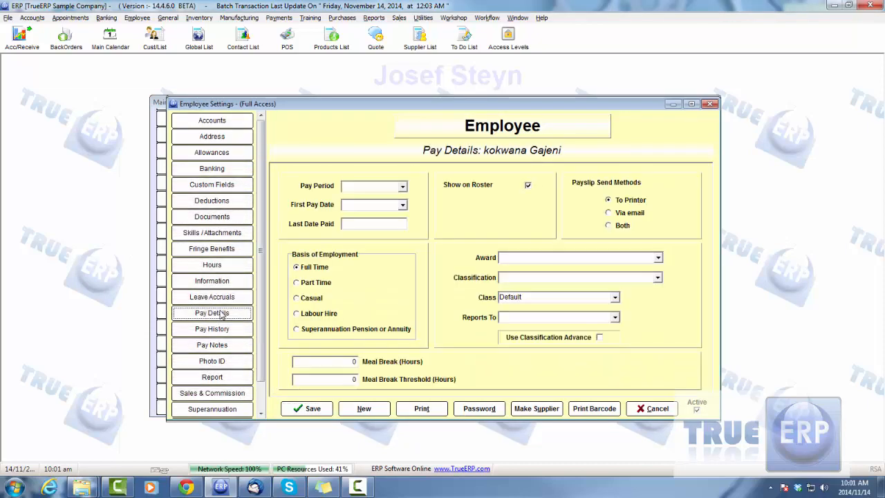
pyautogui.click(652, 408)
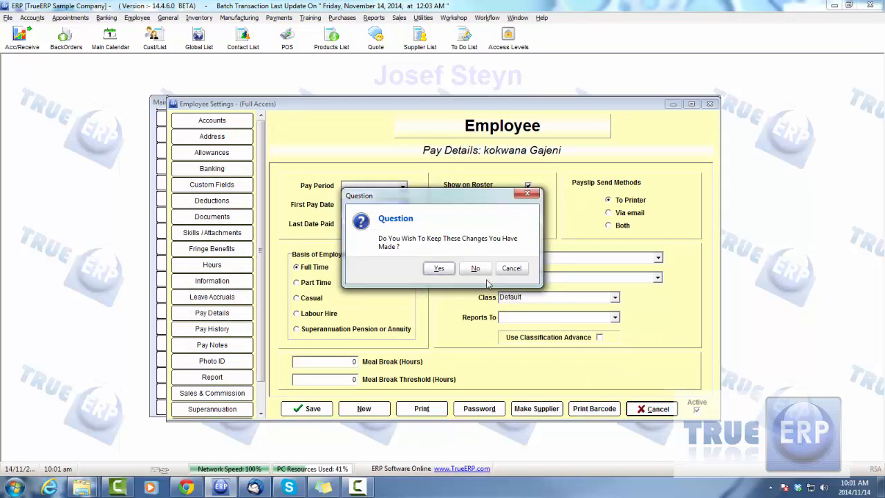
pyautogui.click(477, 271)
pyautogui.click(632, 403)
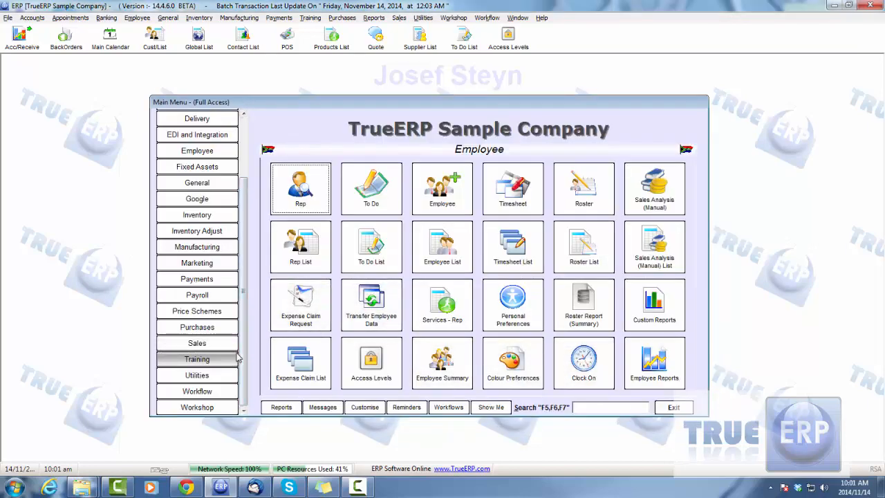
# - Review the Employee Pay record for the R7 980.00 gross pay in the Payroll Pay History, and close both windows
pyautogui.click(197, 295)
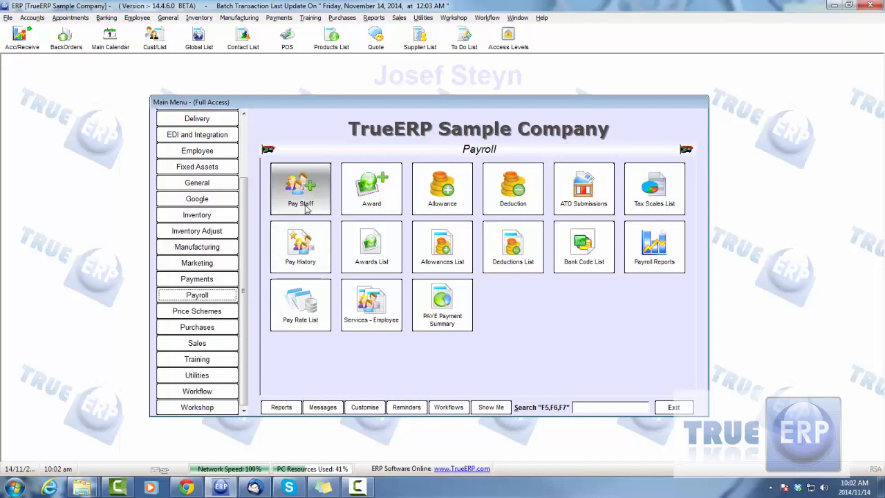
pyautogui.click(306, 249)
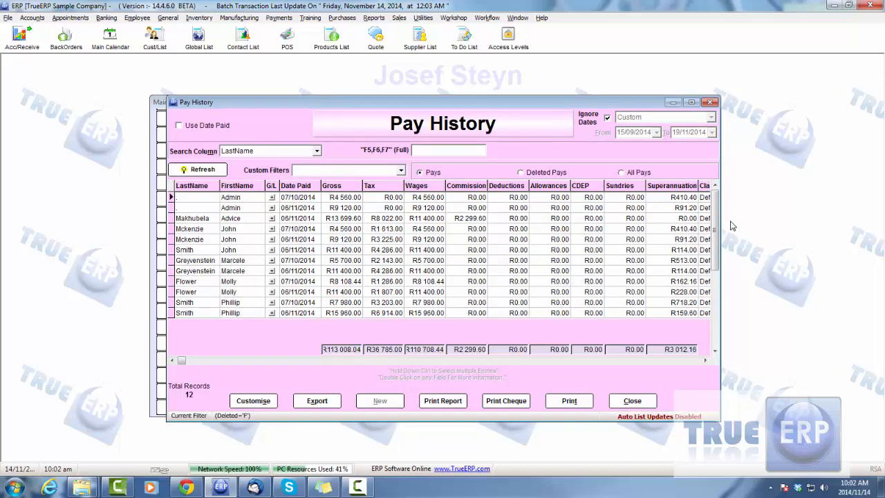
pyautogui.moveTo(716, 211); pyautogui.dragTo(716, 280)
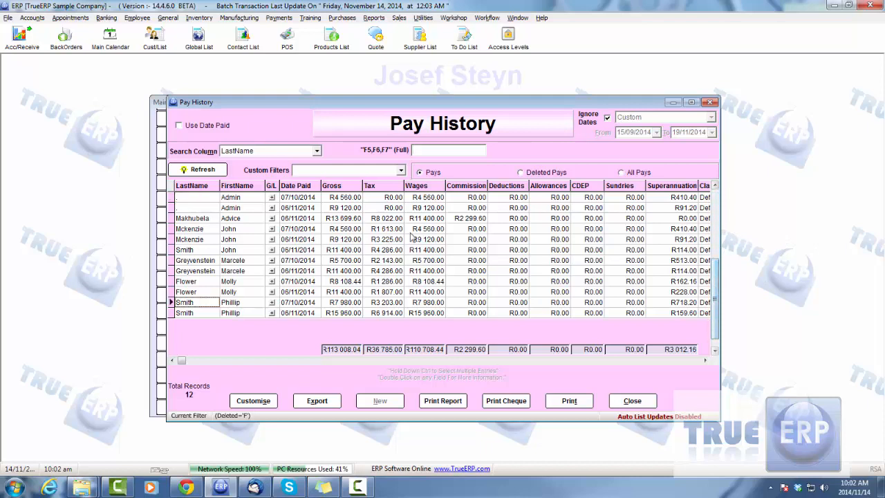
pyautogui.click(340, 306)
pyautogui.doubleClick(340, 306)
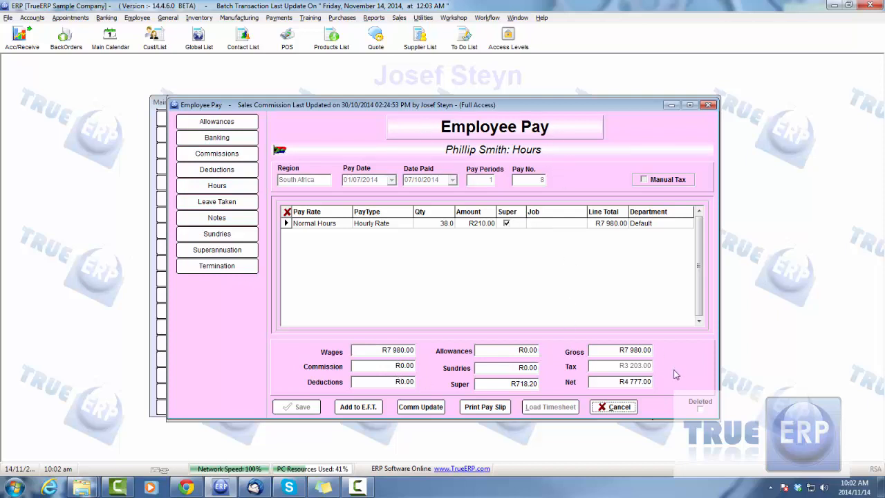
pyautogui.click(617, 406)
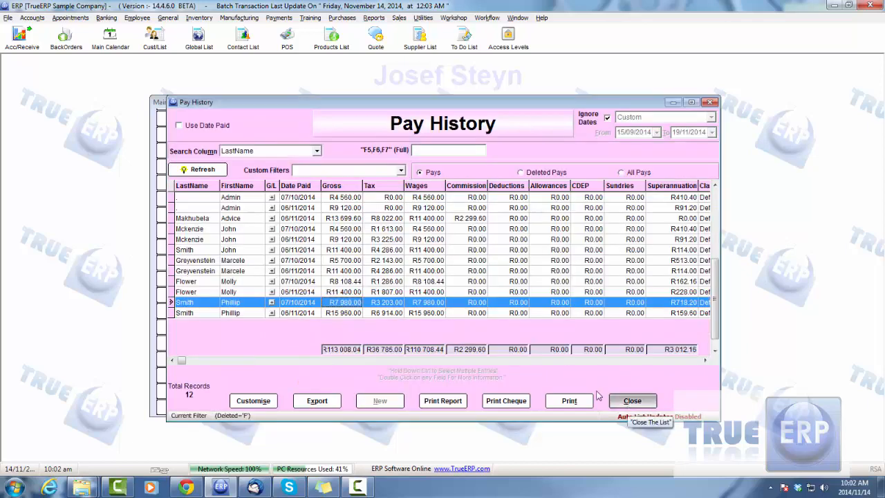
pyautogui.click(631, 401)
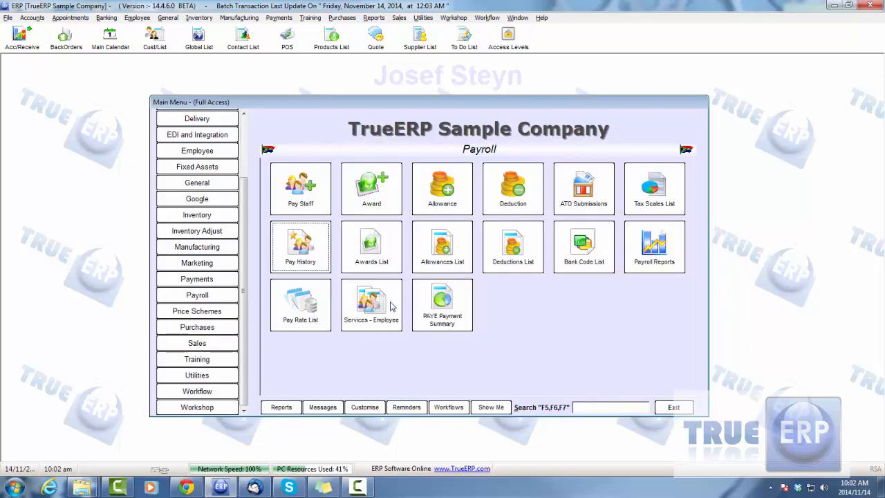
# - Open the monthly pay dated 30/09/2014 from the Pay Staff summary and mark it as Prepared
pyautogui.click(304, 191)
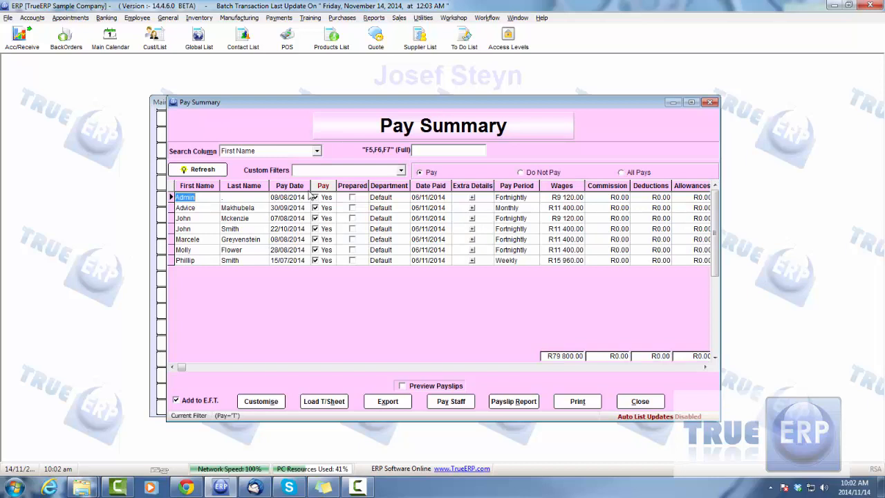
pyautogui.doubleClick(244, 209)
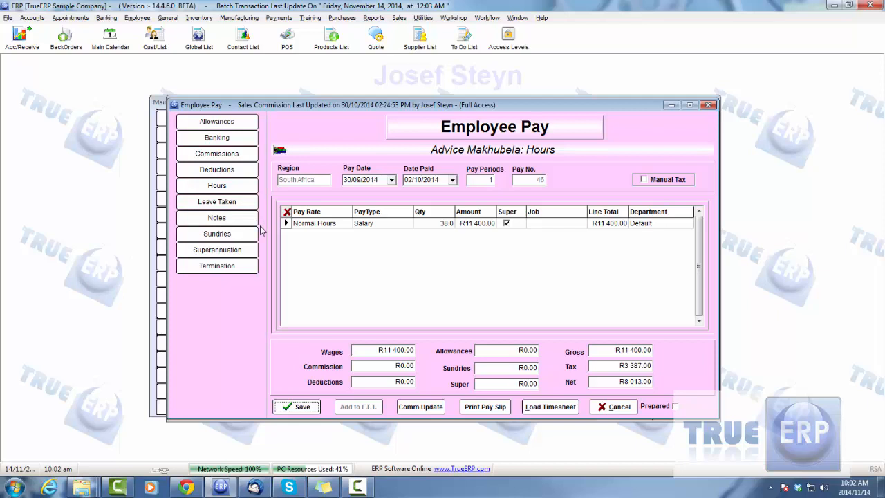
pyautogui.click(523, 349)
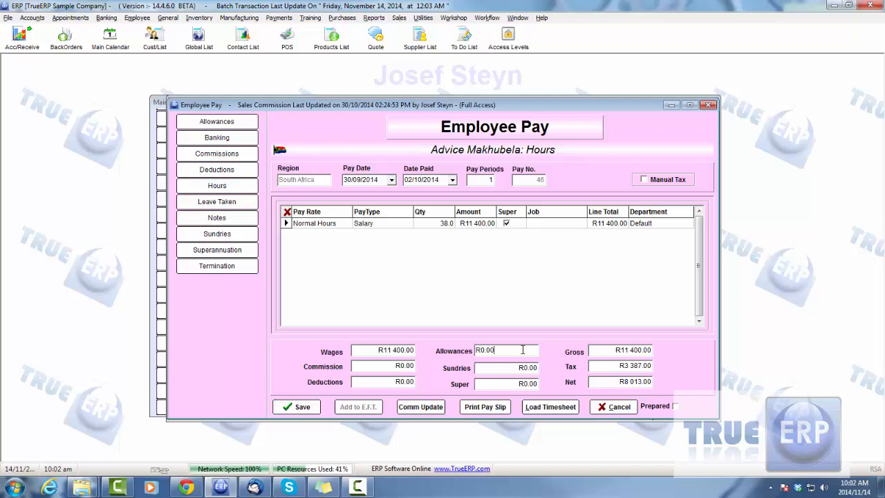
pyautogui.click(617, 350)
pyautogui.click(678, 406)
# - Try overriding the pay's tax manually with 1000, and switch Manual Tax back off
pyautogui.click(642, 180)
pyautogui.doubleClick(614, 366)
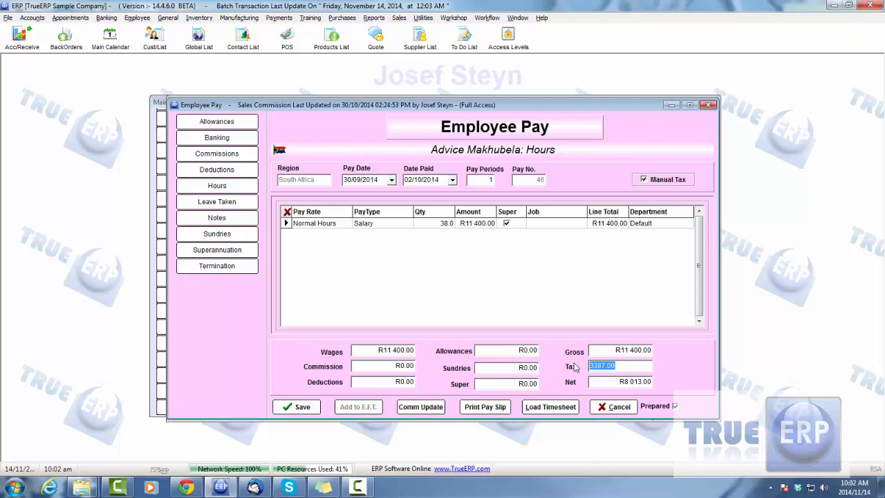
pyautogui.click(608, 350)
pyautogui.click(602, 366)
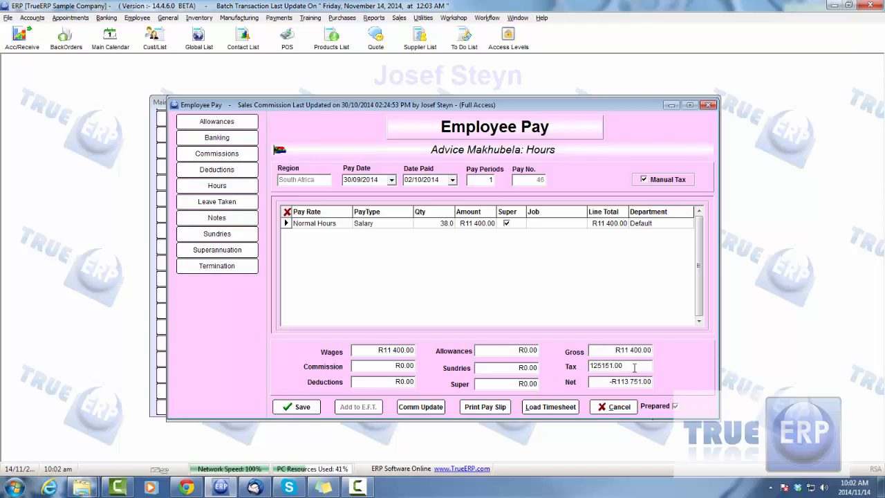
pyautogui.doubleClick(634, 366)
pyautogui.write('1000')
pyautogui.click(595, 349)
pyautogui.click(650, 181)
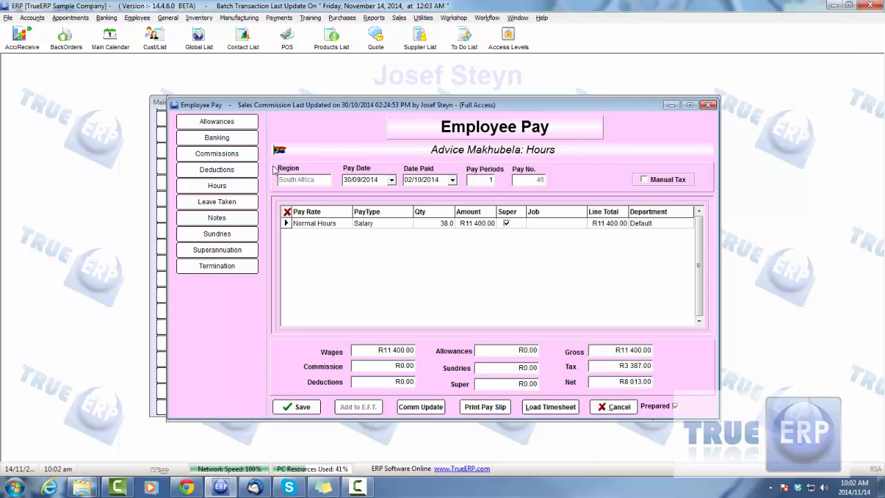
# - Check the pay's Leave Taken and Hours sections, and save the prepared pay back to a refreshed Pay Summary
pyautogui.click(221, 202)
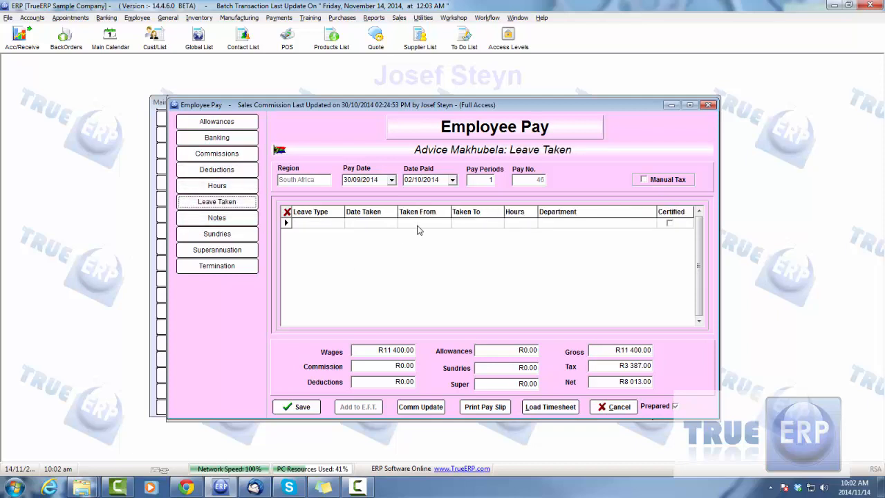
pyautogui.click(218, 187)
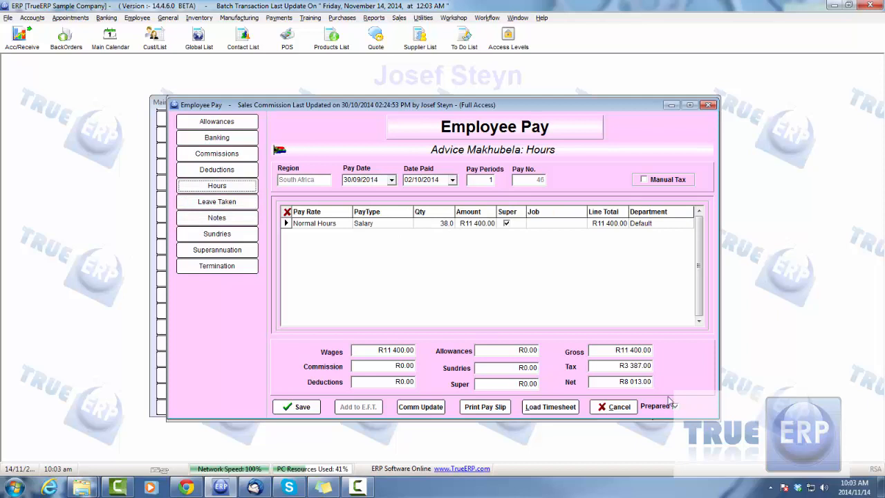
pyautogui.click(302, 407)
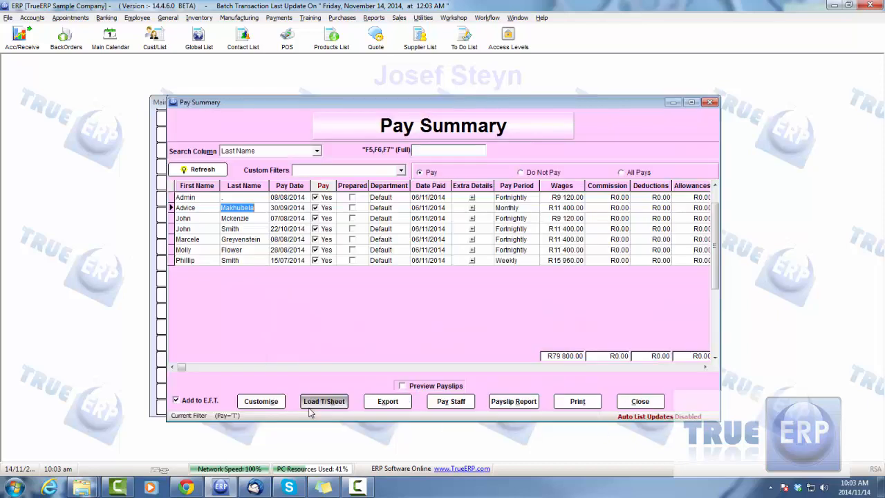
pyautogui.press('F10')
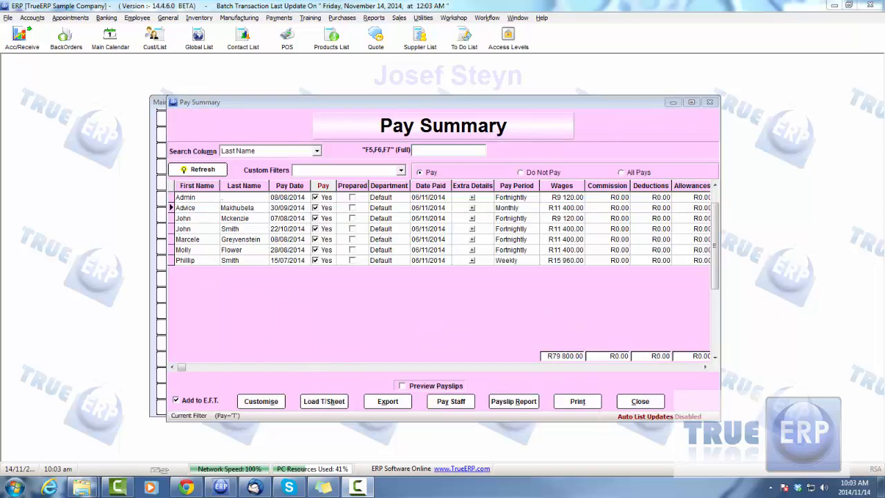
pyautogui.click(199, 169)
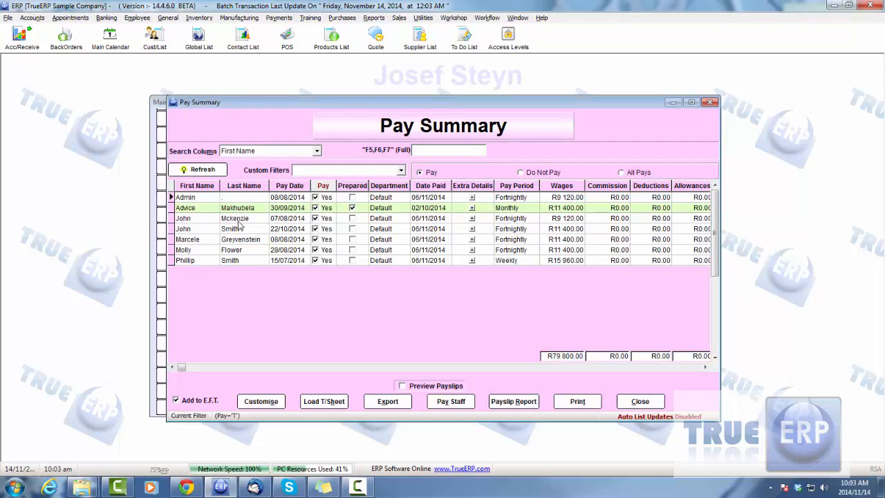
# - Reopen the Pay Summary, mark the fortnightly pay dated 22/10/2014 as Prepared, and save it
pyautogui.click(647, 401)
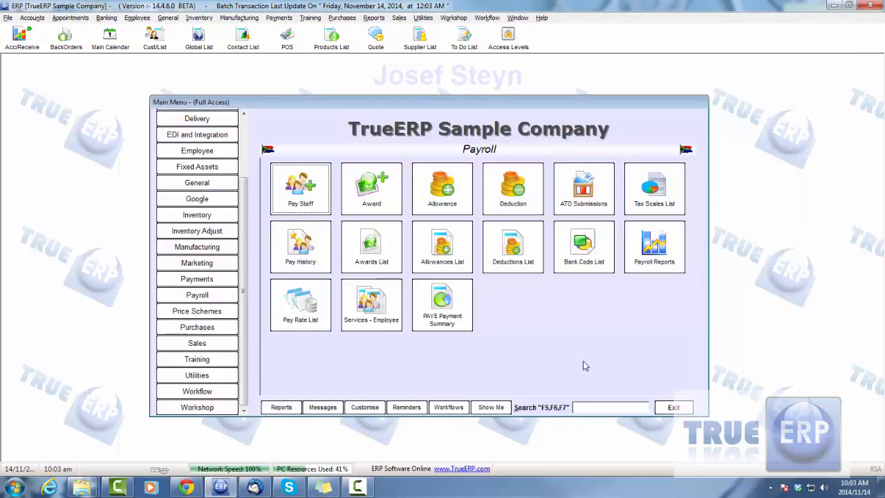
pyautogui.click(305, 184)
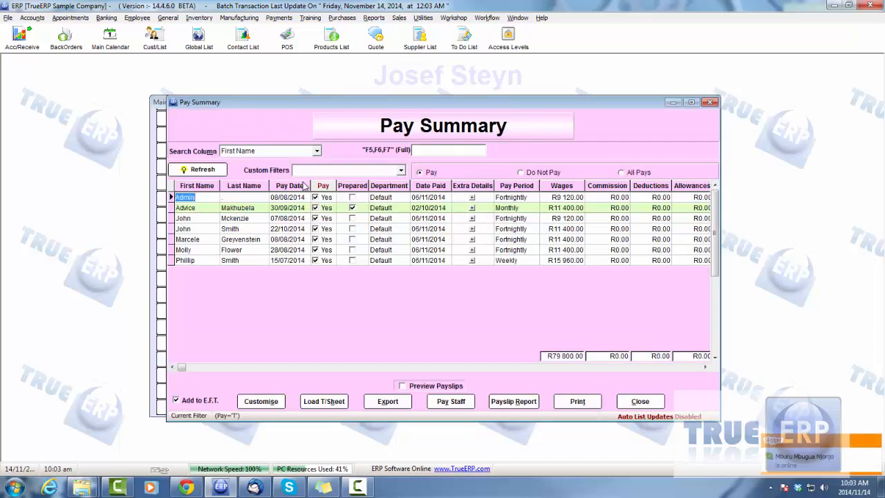
pyautogui.click(277, 208)
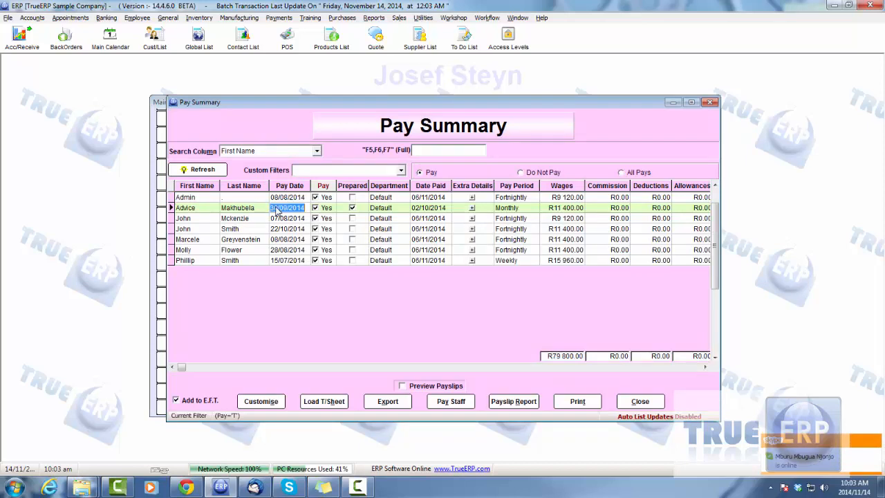
pyautogui.doubleClick(245, 229)
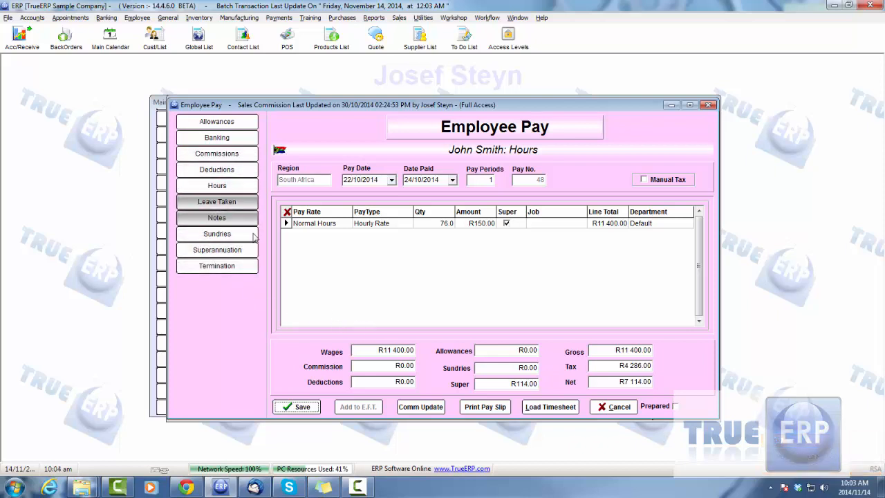
pyautogui.click(676, 407)
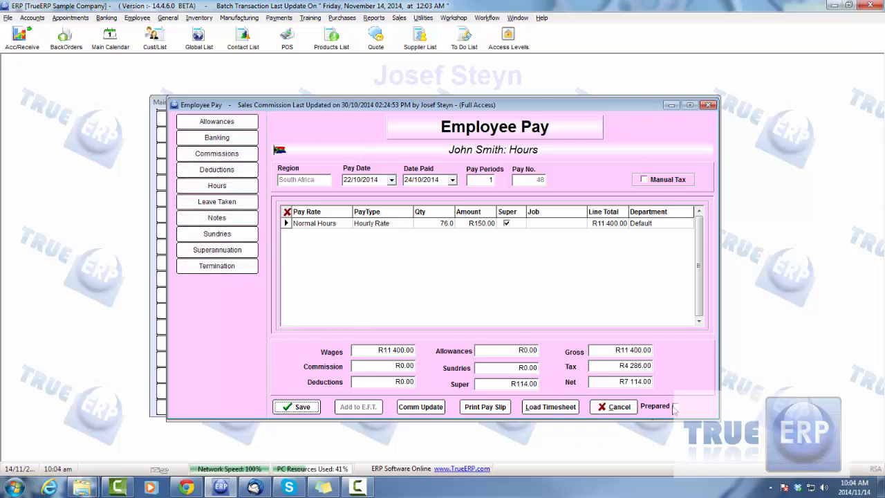
pyautogui.click(302, 406)
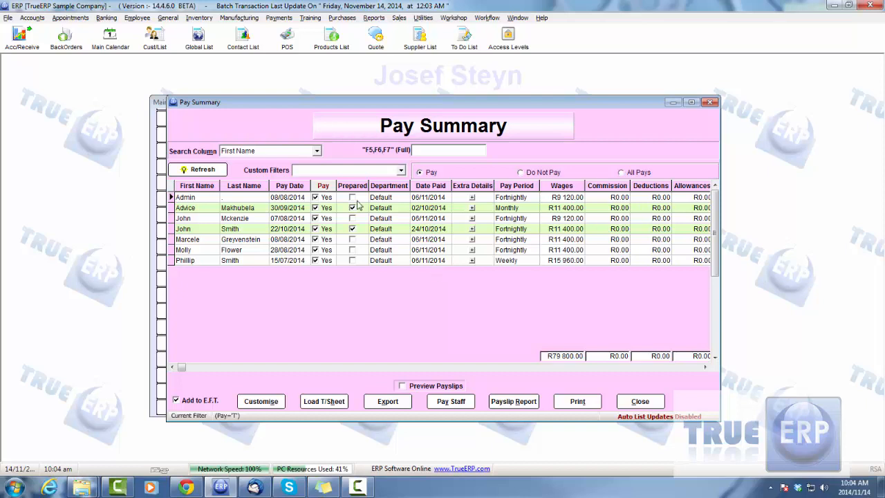
pyautogui.click(204, 208)
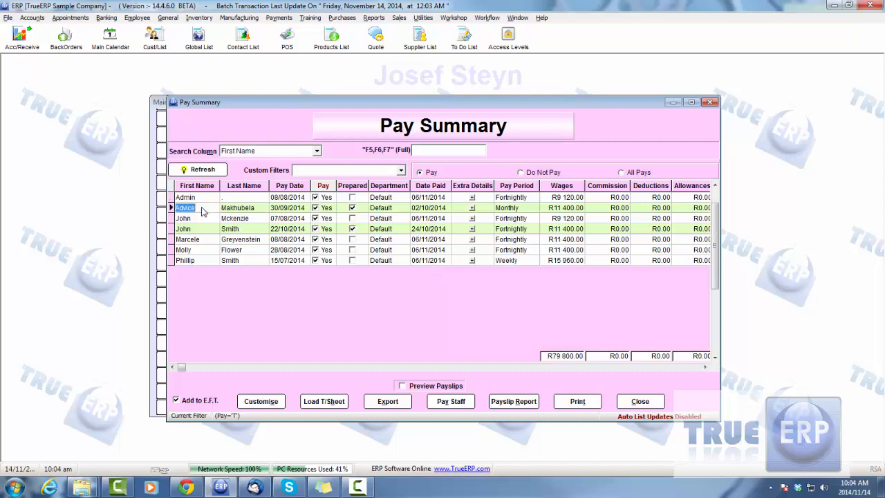
pyautogui.click(200, 260)
pyautogui.click(202, 238)
pyautogui.click(203, 230)
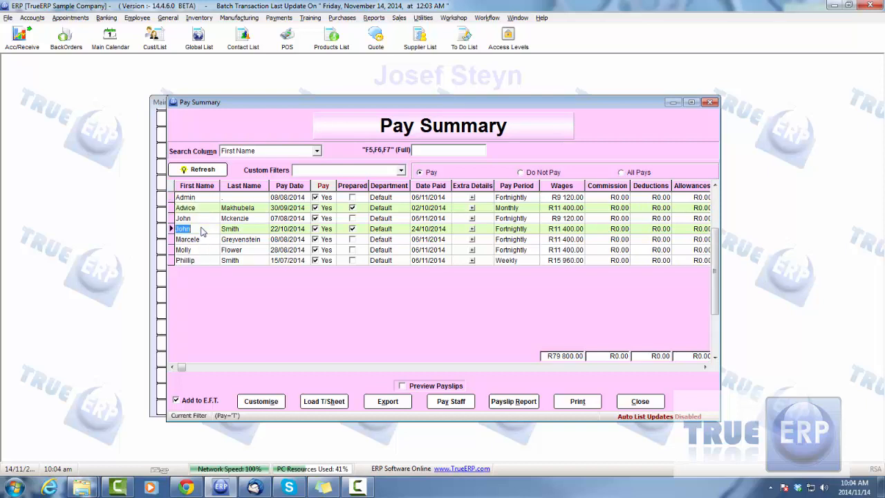
pyautogui.click(203, 208)
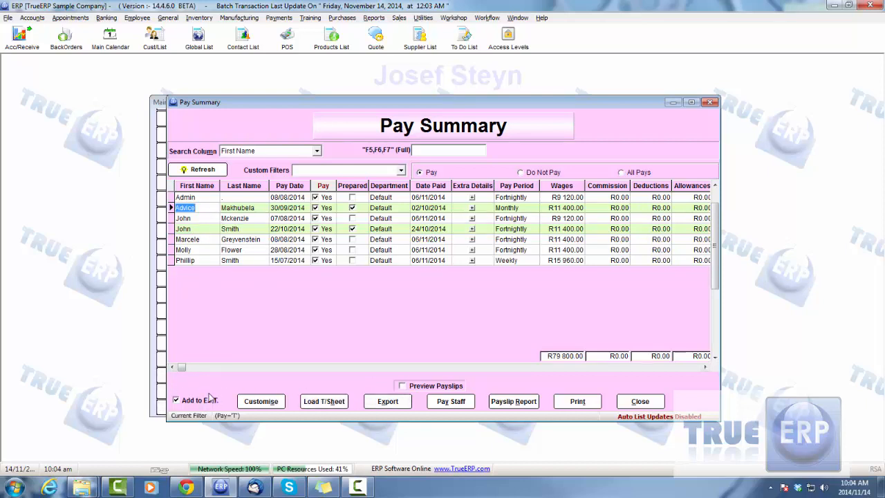
# - Refresh the Pay Summary list and turn on Preview Payslips
pyautogui.click(211, 170)
pyautogui.click(403, 387)
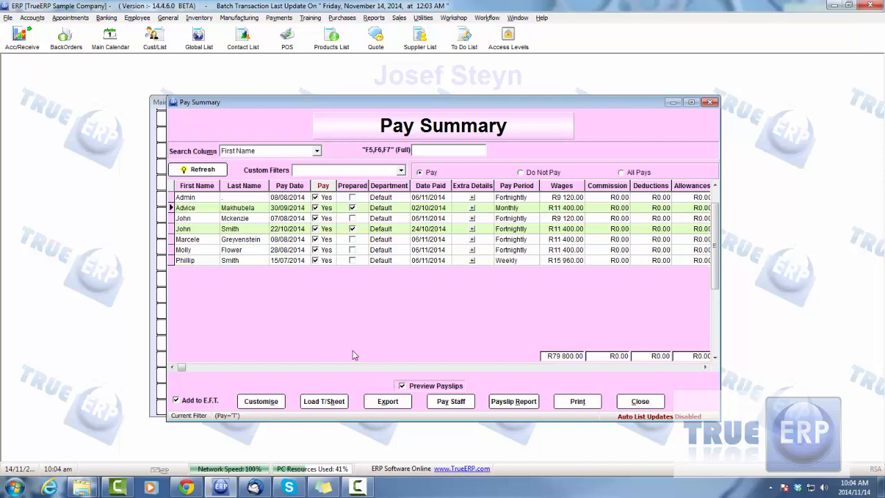
# - Expand the extra details of the prepared monthly pay dated 30/09/2014 in the Pay Summary
pyautogui.click(201, 261)
pyautogui.click(195, 241)
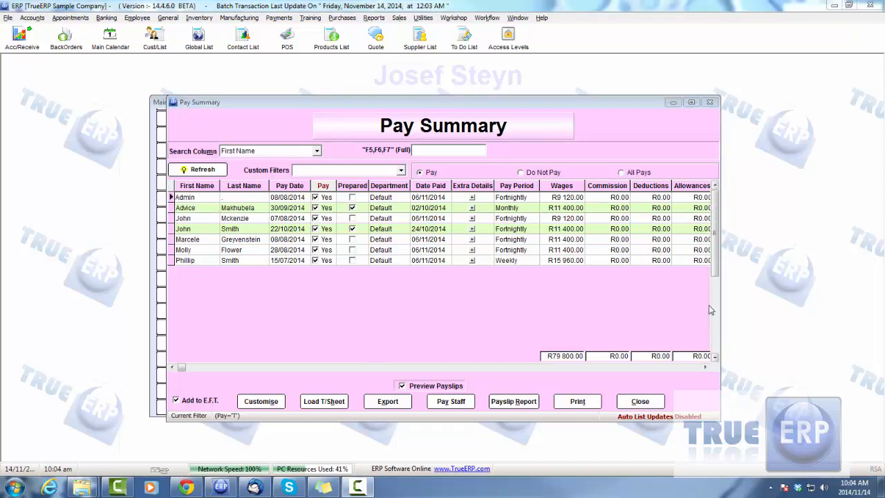
pyautogui.click(472, 207)
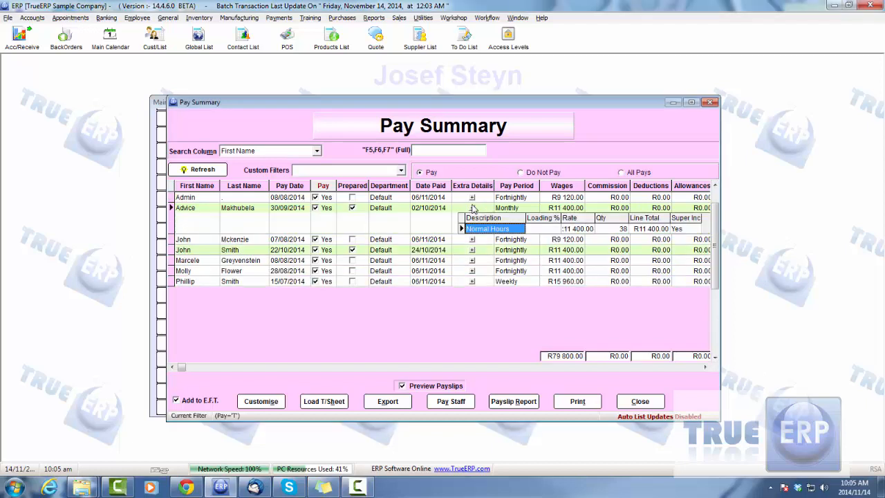
# - Review the extra details of the remaining pays in the Pay Summary, from the 22/10/2014 pay down to the weekly pay
pyautogui.click(472, 208)
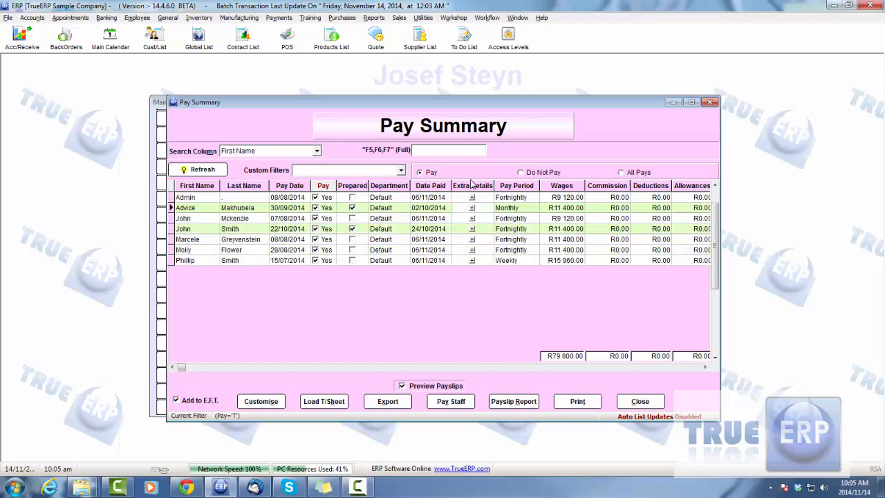
pyautogui.click(472, 229)
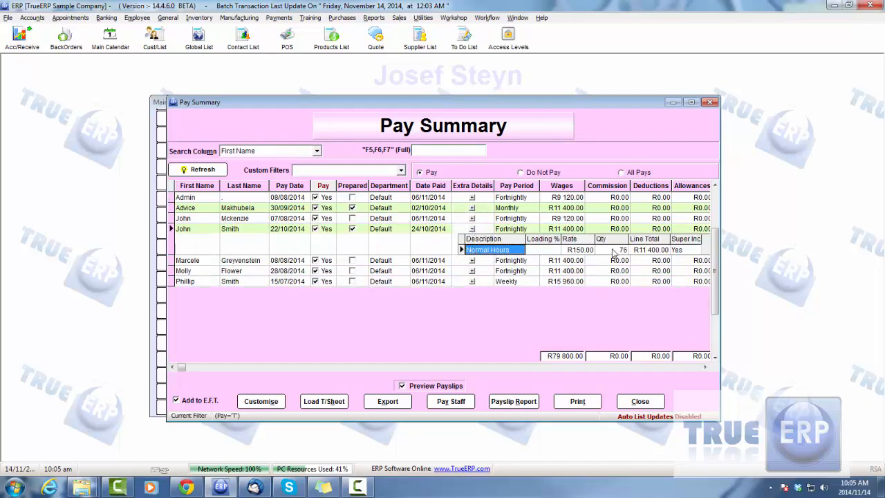
pyautogui.click(472, 260)
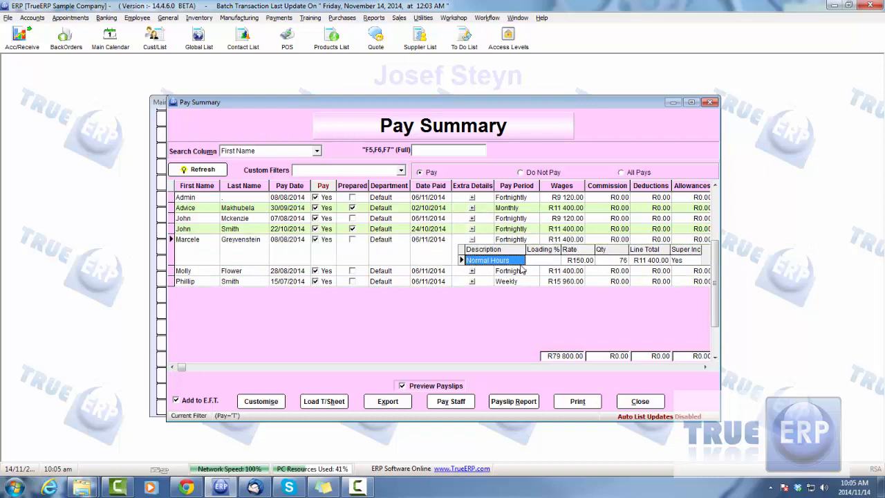
pyautogui.click(472, 271)
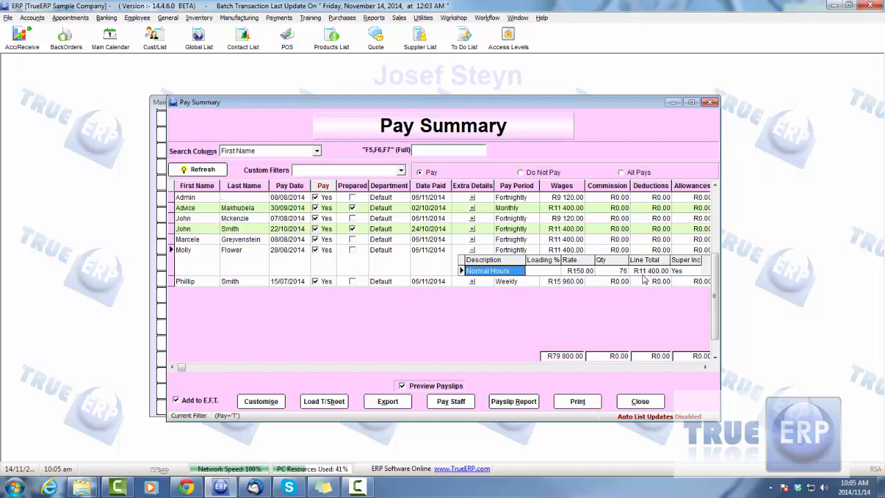
pyautogui.click(472, 282)
pyautogui.click(232, 240)
pyautogui.click(238, 231)
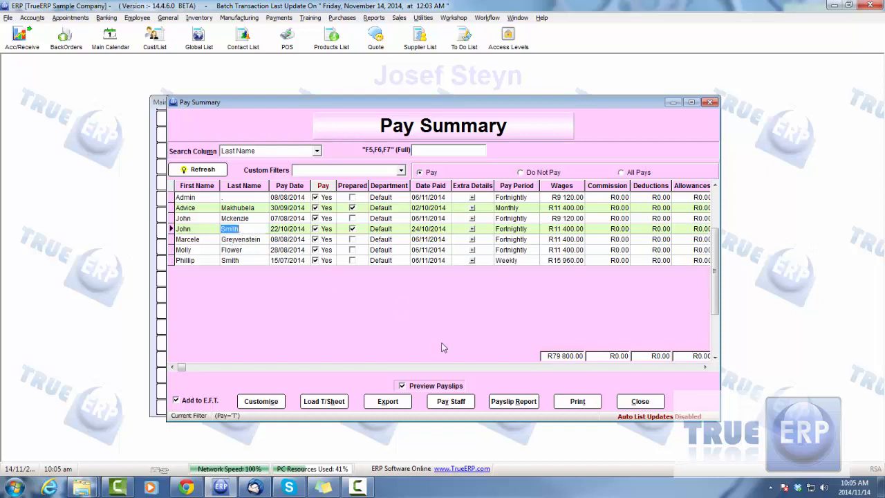
# - Start paying the staff and authorise the Process Pays action with the authorising user and the account password
pyautogui.click(457, 407)
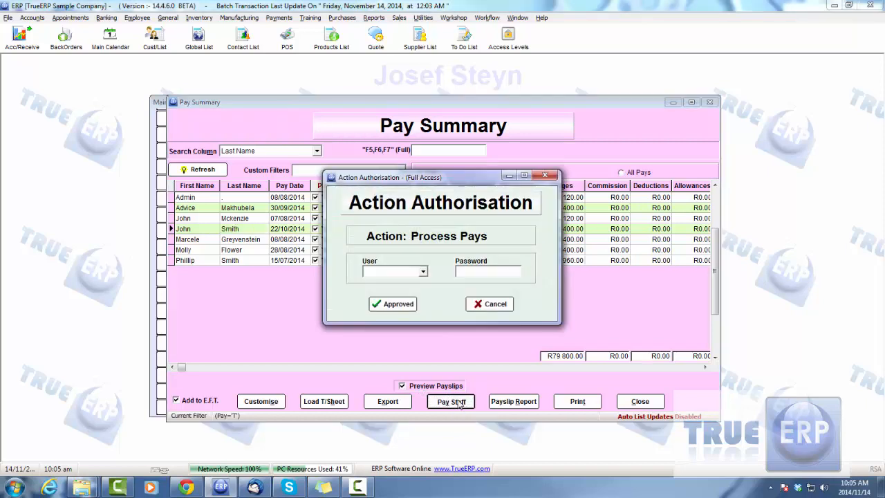
pyautogui.click(422, 271)
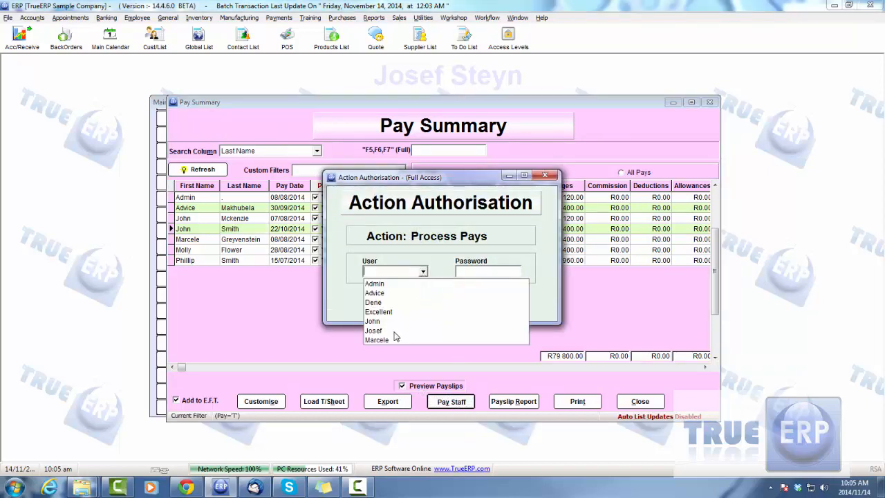
pyautogui.click(394, 331)
pyautogui.click(482, 270)
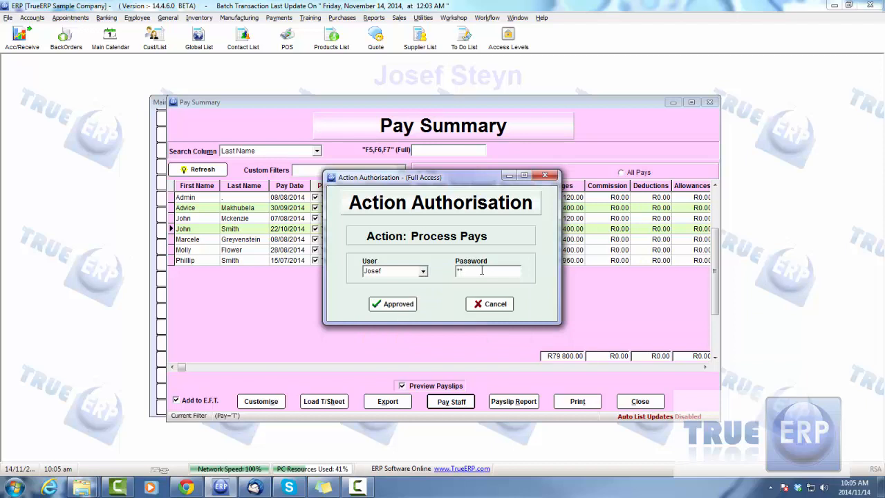
pyautogui.click(403, 299)
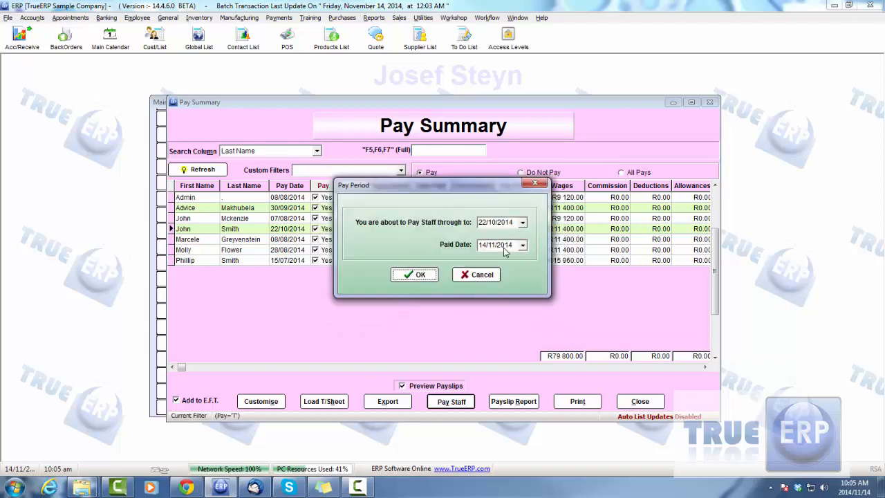
# - Process the pays through 22/10/2014 with paid date 14/11/2014, dismissing each payslip preview and closing the Pay Summary
pyautogui.click(419, 277)
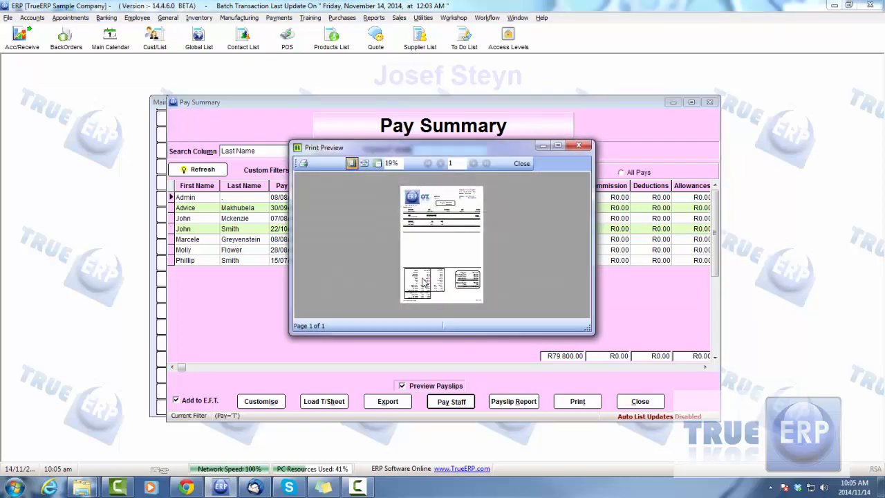
pyautogui.click(522, 163)
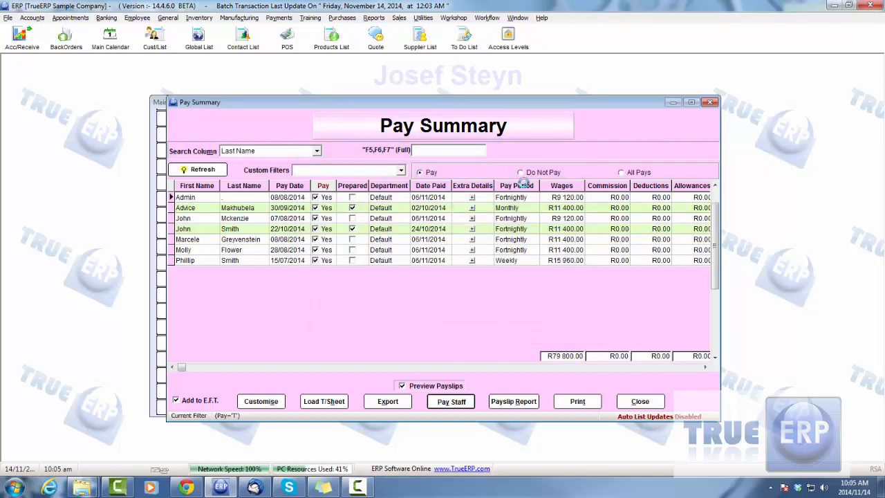
pyautogui.click(518, 166)
pyautogui.click(522, 167)
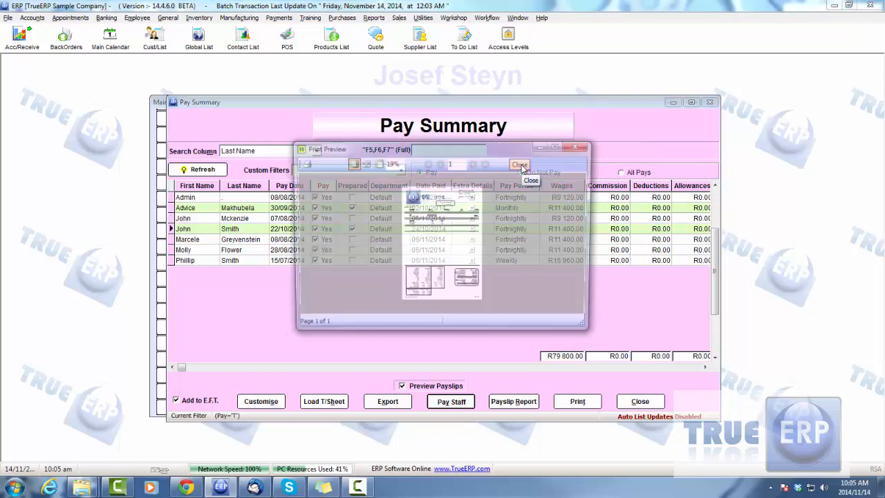
pyautogui.click(522, 167)
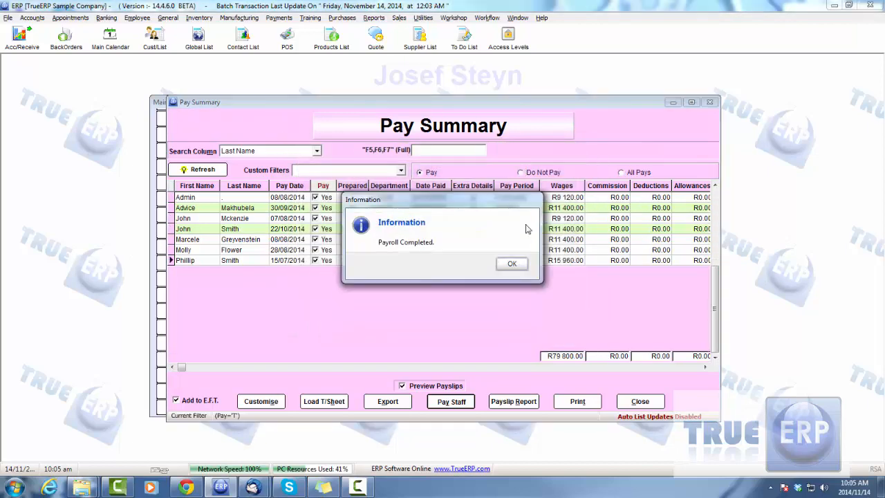
pyautogui.click(522, 270)
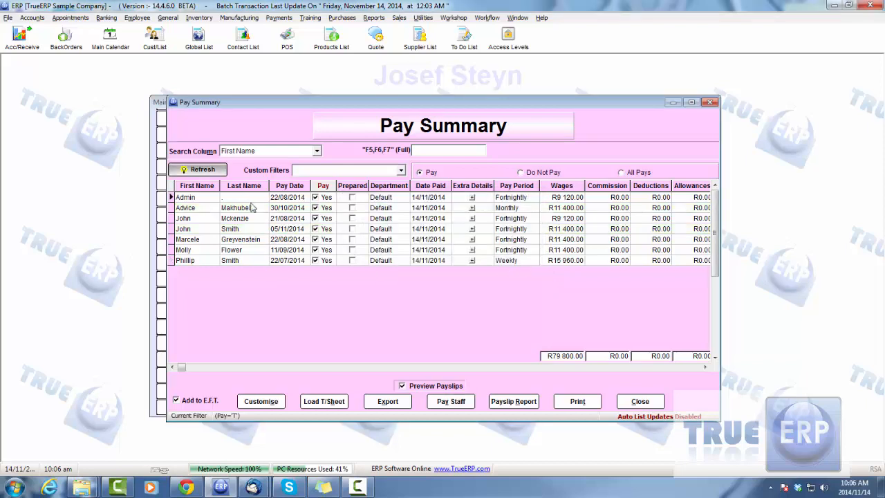
pyautogui.click(635, 405)
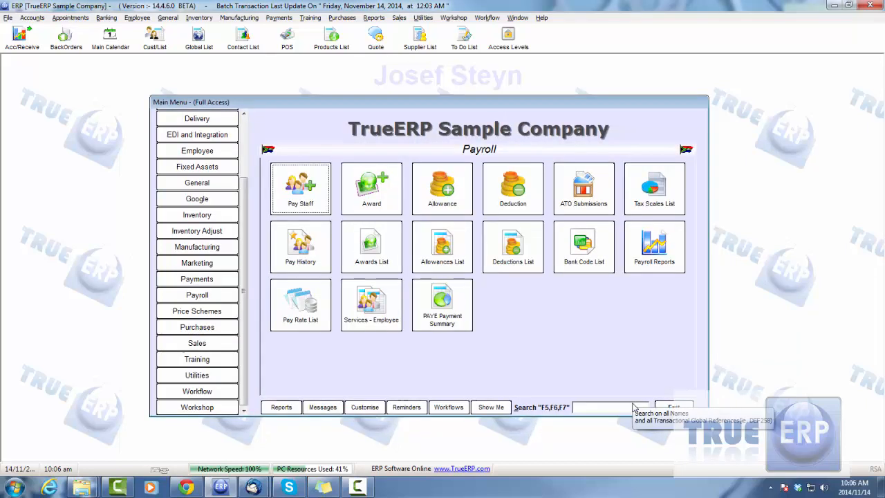
# - Review the processed pays in the Pay History, including the Deleted Pays and All Pays views, and close it
pyautogui.click(297, 243)
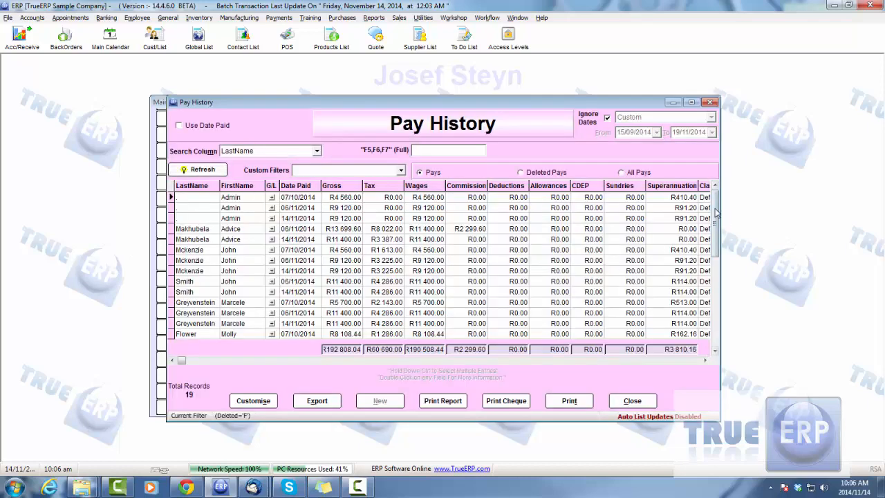
pyautogui.moveTo(715, 218); pyautogui.dragTo(726, 324)
pyautogui.click(524, 174)
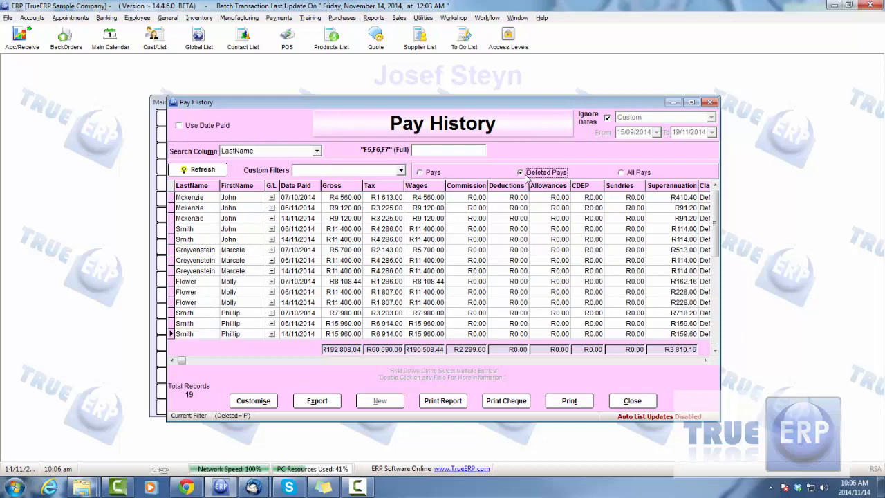
pyautogui.click(622, 172)
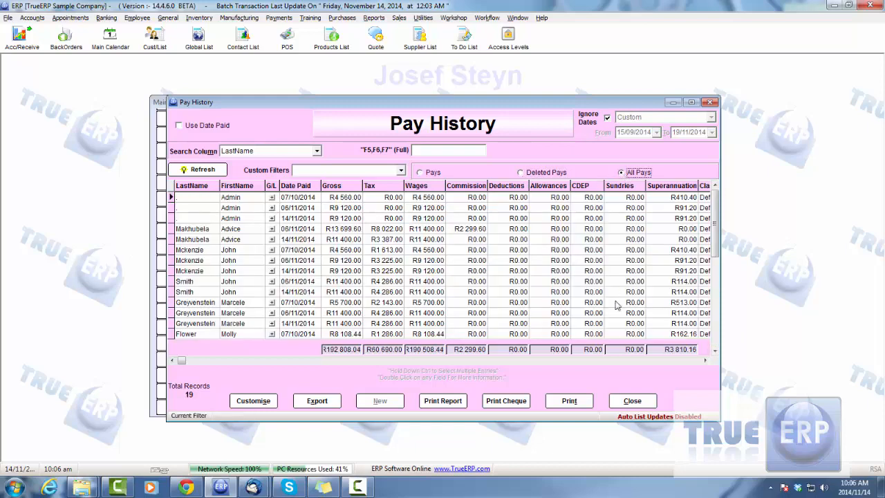
pyautogui.click(640, 400)
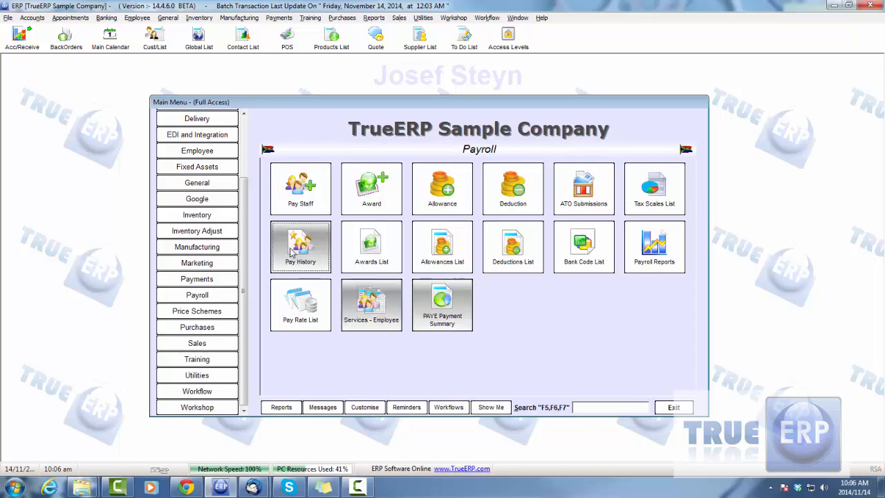
# - Examine the Payroll Liabilities accounts under Other Current Liability in the Balance Sheet, and return to the Payroll module
pyautogui.scroll(3, 197, 131)
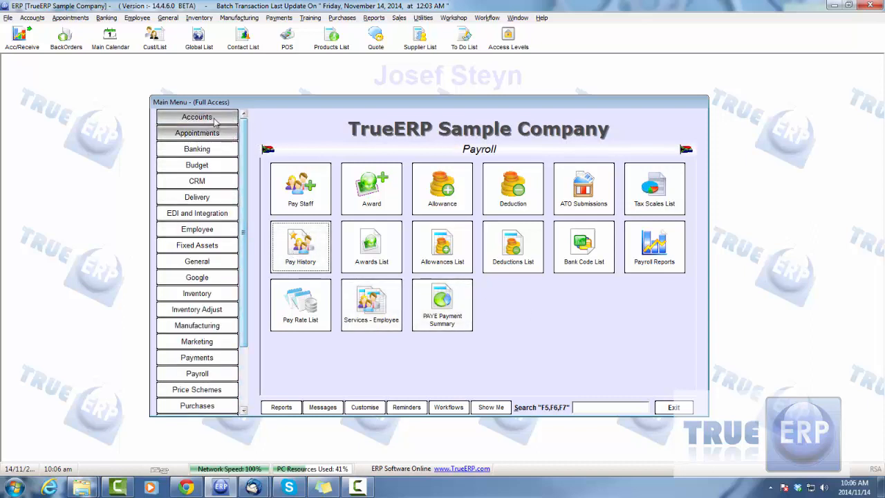
pyautogui.click(197, 117)
pyautogui.click(648, 206)
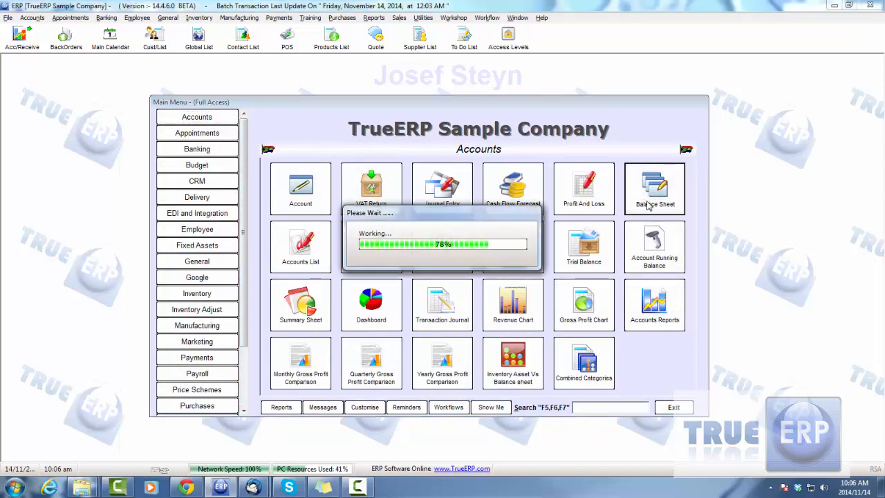
pyautogui.moveTo(714, 291); pyautogui.dragTo(714, 315)
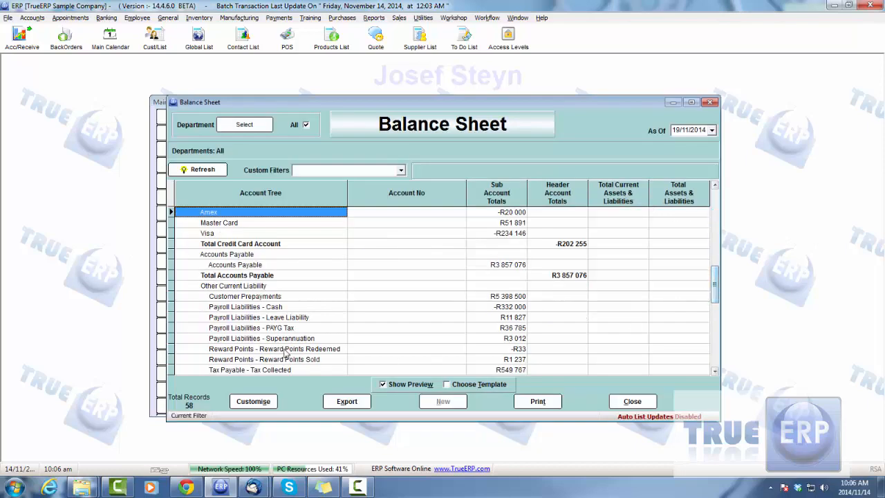
pyautogui.click(247, 309)
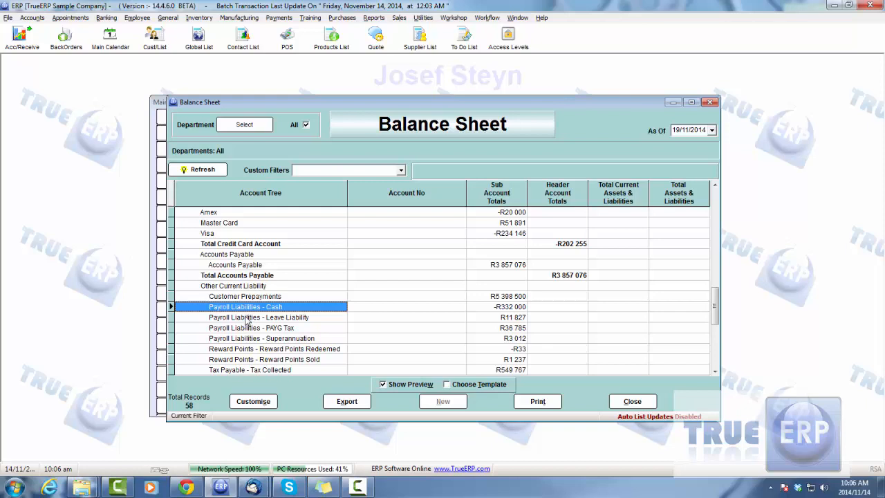
pyautogui.click(225, 278)
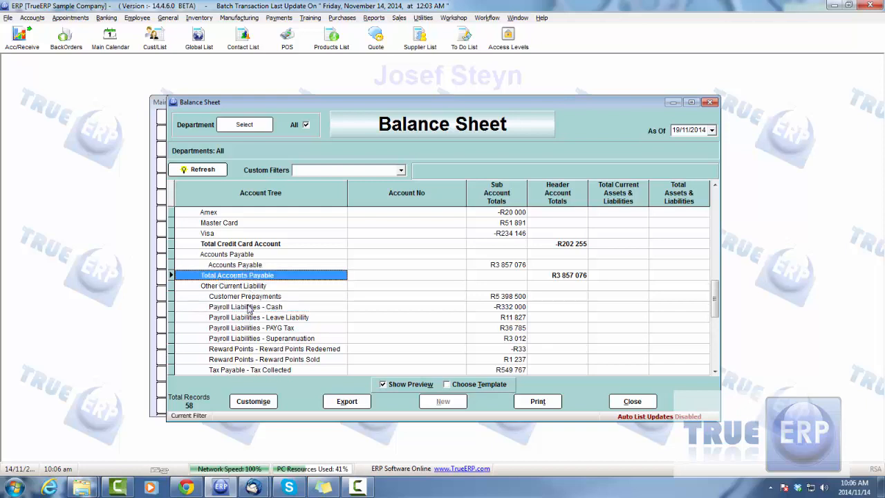
pyautogui.press('Down')
pyautogui.press('Down')
pyautogui.press('Down')
pyautogui.press('Down')
pyautogui.press('Down')
pyautogui.press('Down')
pyautogui.press('Down')
pyautogui.press('Down')
pyautogui.press('Down')
pyautogui.press('Down')
pyautogui.press('Down')
pyautogui.press('Down')
pyautogui.press('Down')
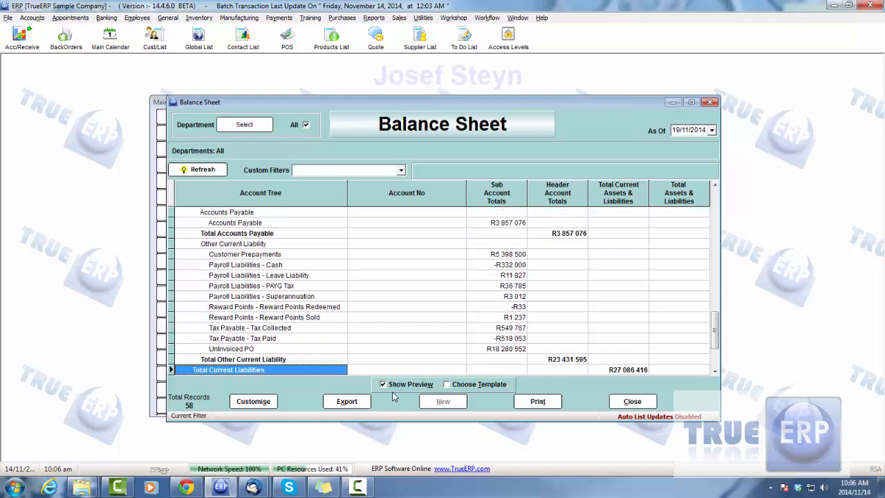
pyautogui.click(632, 401)
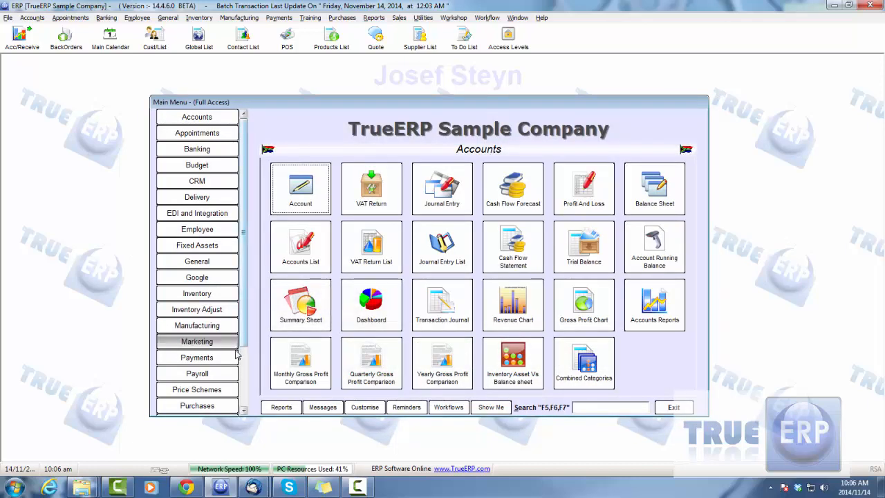
pyautogui.click(232, 372)
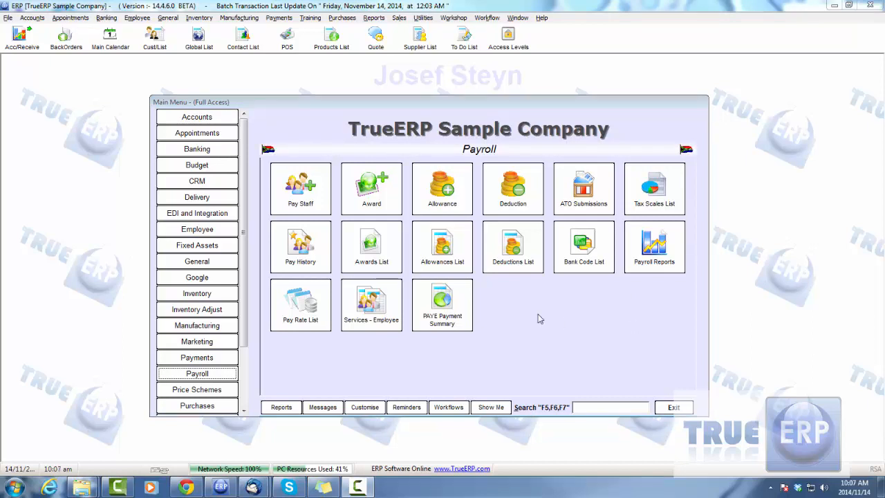
# - View the employee Clock On form and its Clock On option, and leave it without clocking anyone on
pyautogui.click(185, 230)
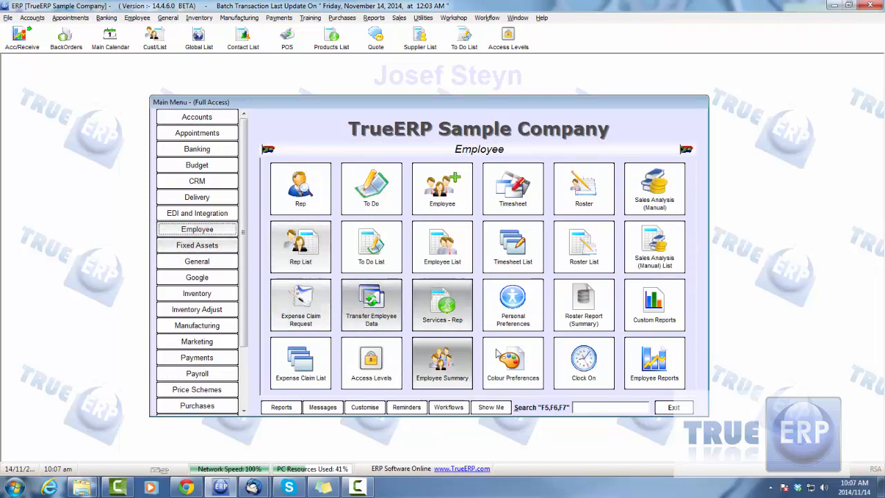
pyautogui.click(578, 366)
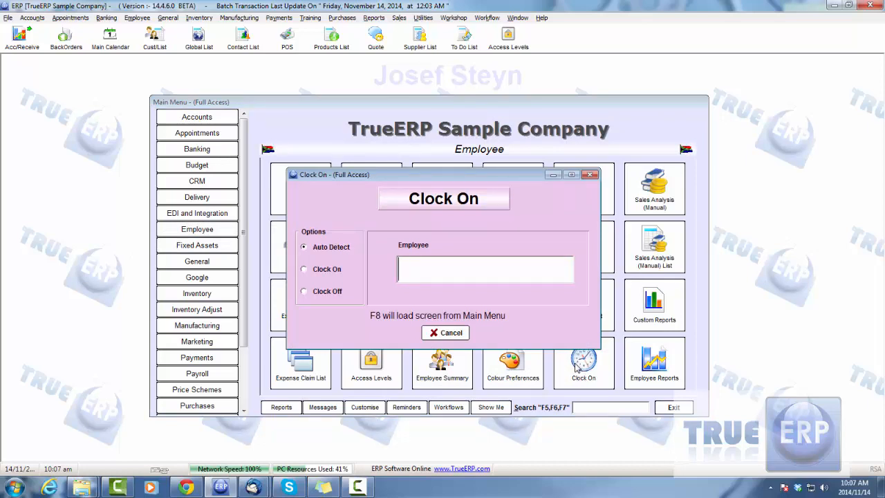
pyautogui.click(304, 270)
pyautogui.click(444, 333)
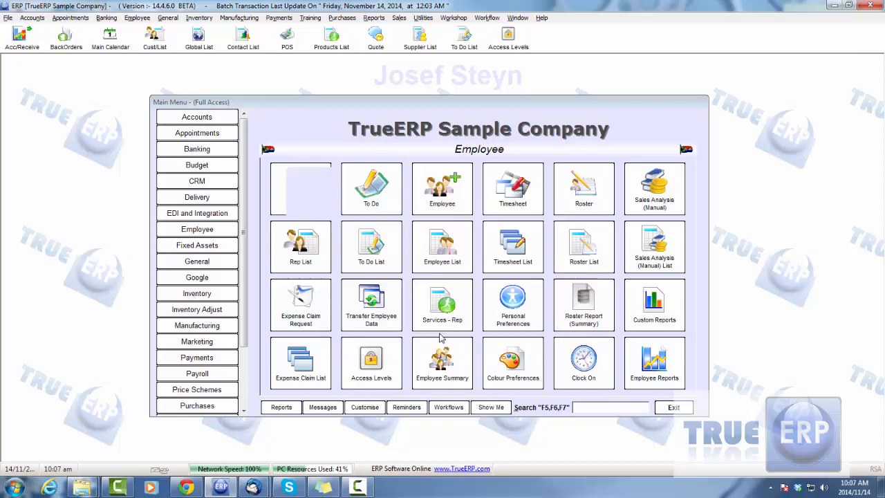
# - Look at the start and end times of the clocked-on entry in the Roster List without changing them, and close the list
pyautogui.click(599, 241)
pyautogui.doubleClick(371, 199)
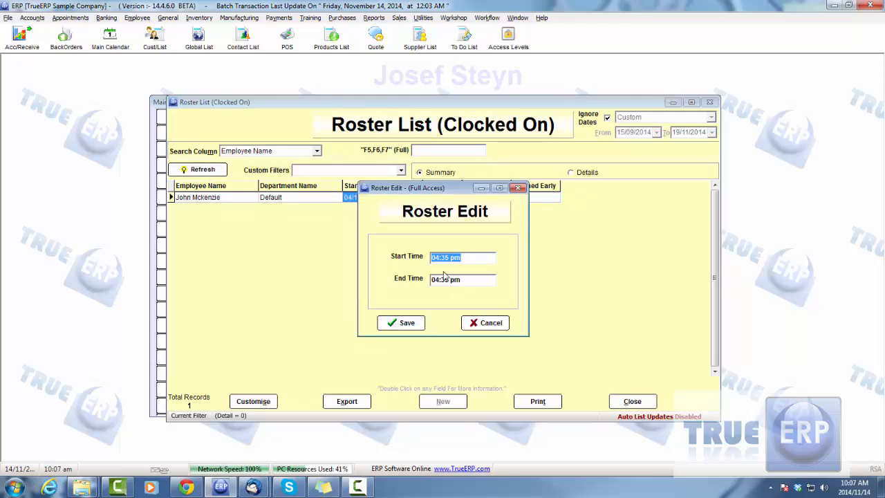
pyautogui.click(481, 321)
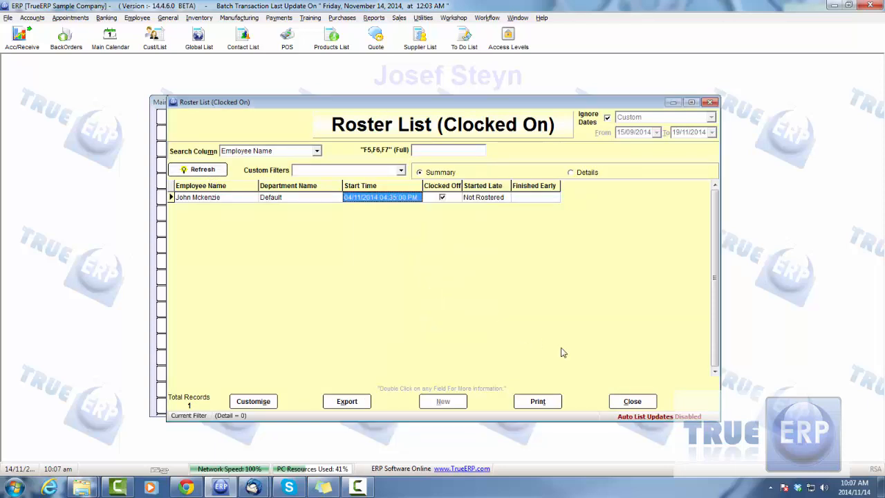
pyautogui.click(632, 401)
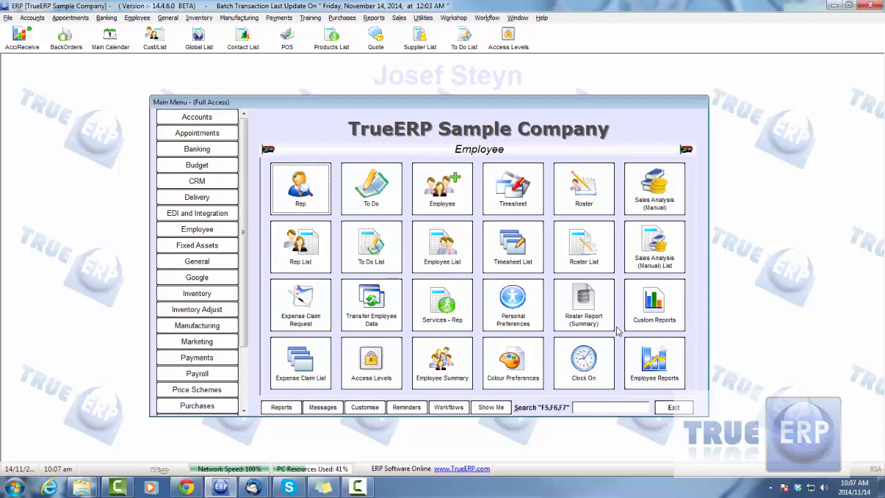
# - View the appointments Main Calendar in Month Mode, close it, and return to the Payroll module
pyautogui.click(209, 134)
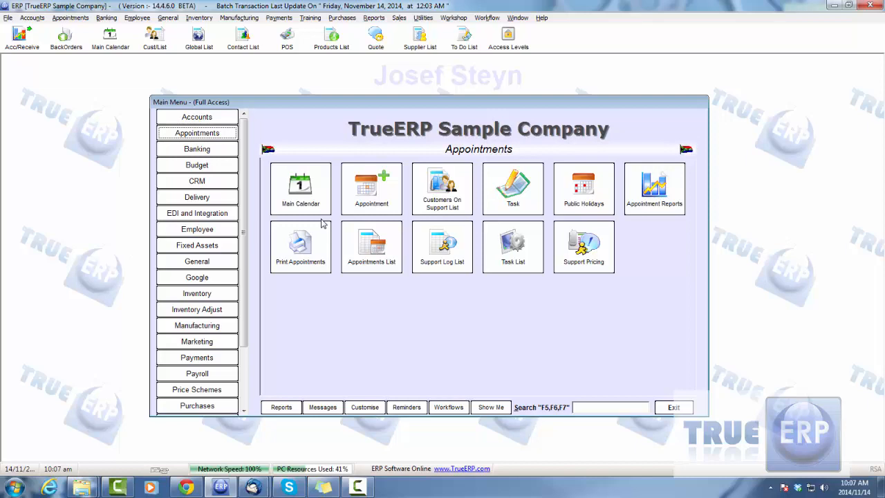
pyautogui.click(316, 211)
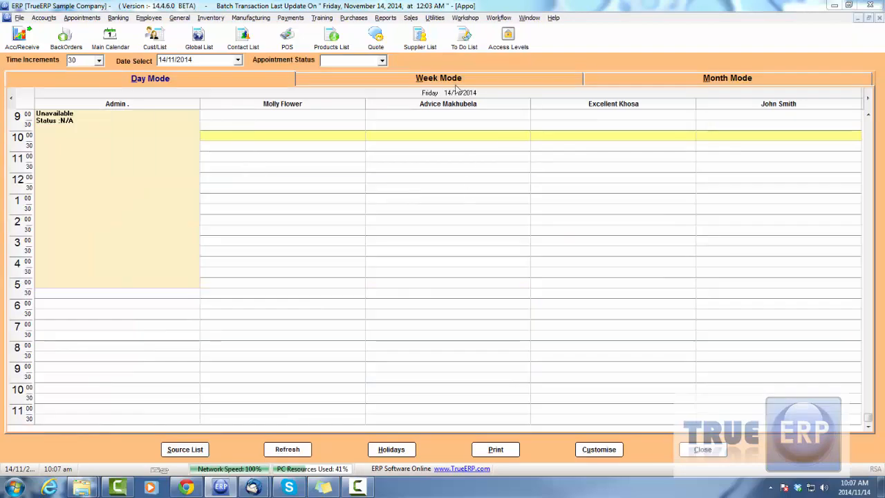
pyautogui.click(653, 79)
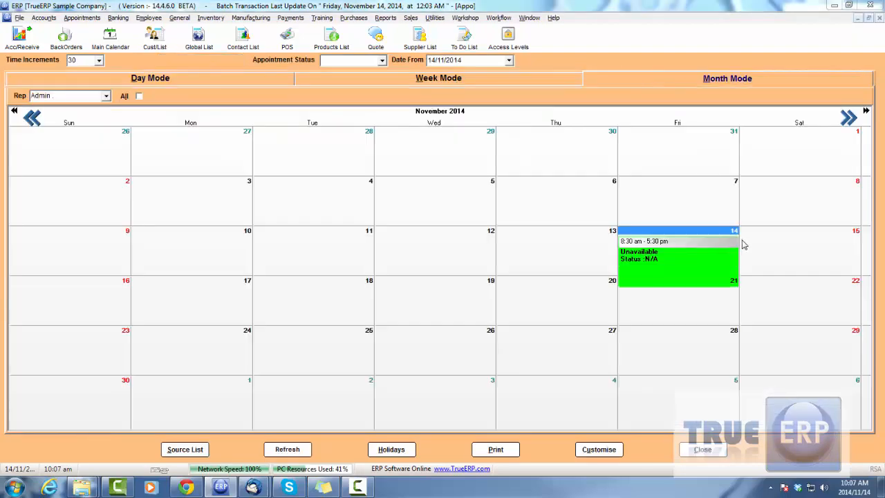
pyautogui.click(703, 449)
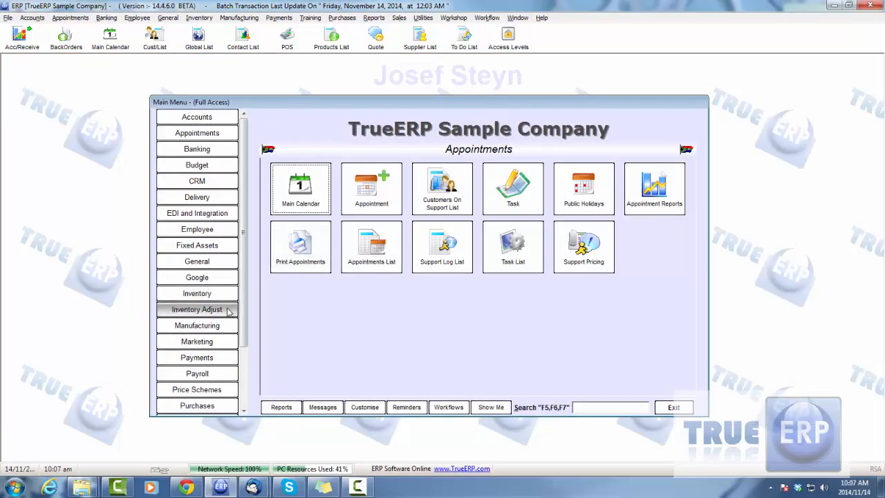
pyautogui.click(207, 374)
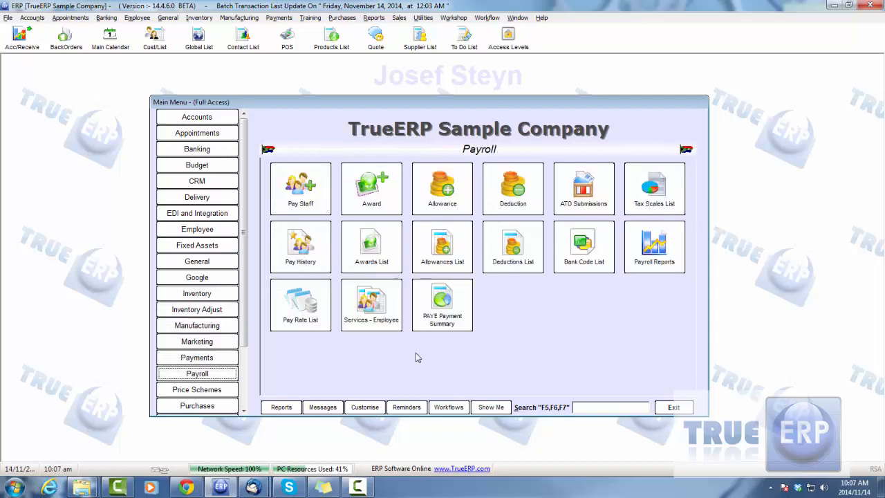